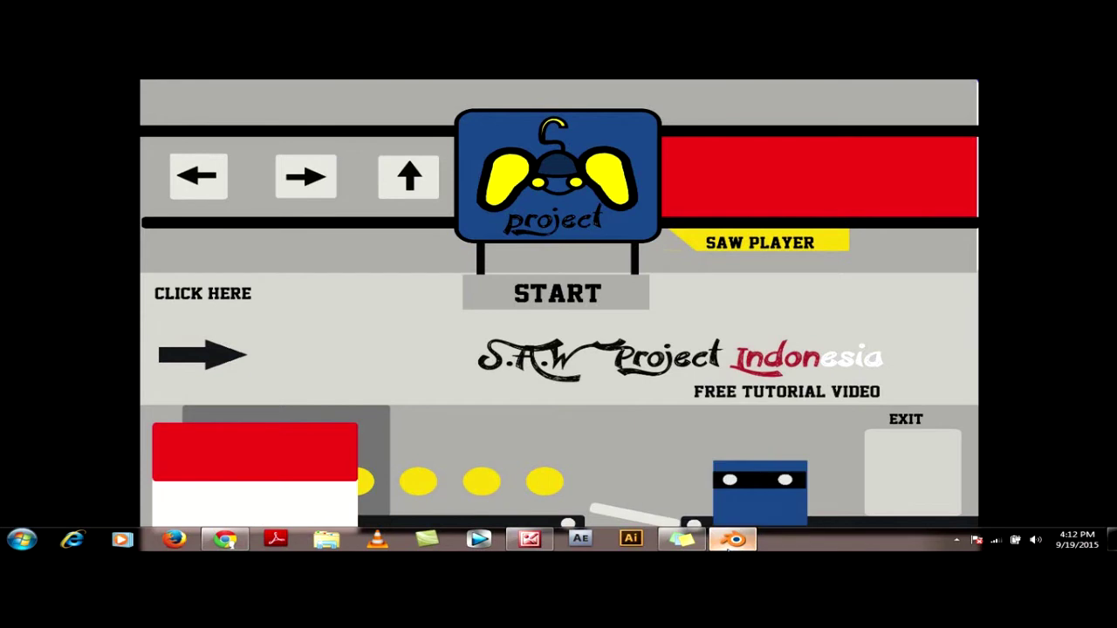
# - Quit the full-screen S.A.W Project Indonesia game and return to the Blender editor
pyautogui.press('Escape')
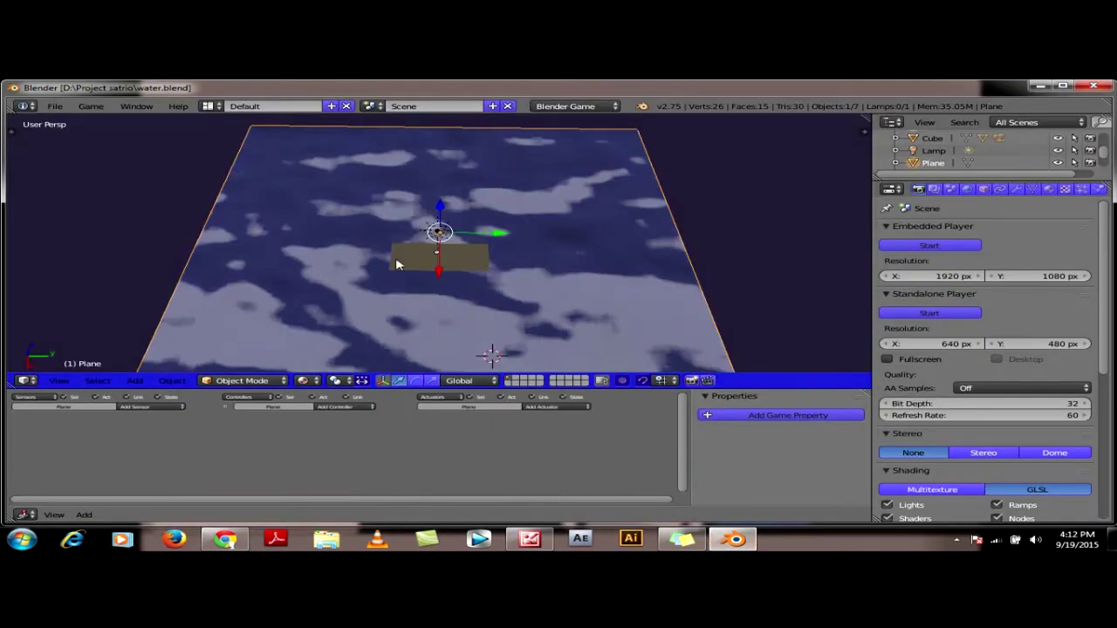
# - Run the water scene to preview the animated water, stop it, and request a new file
pyautogui.press('p')
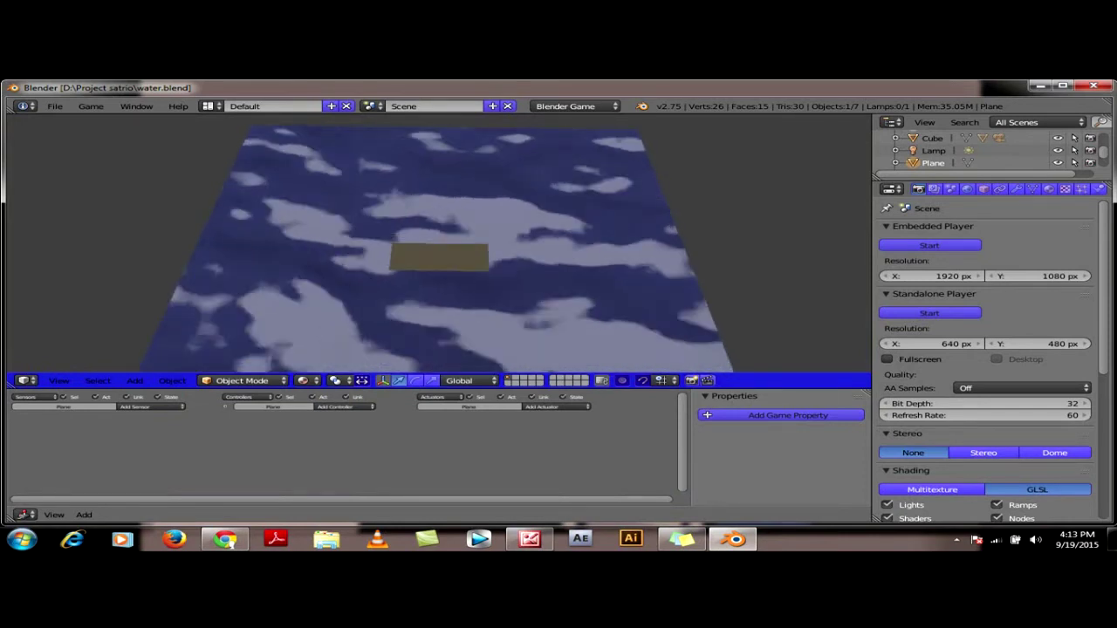
pyautogui.press('Escape')
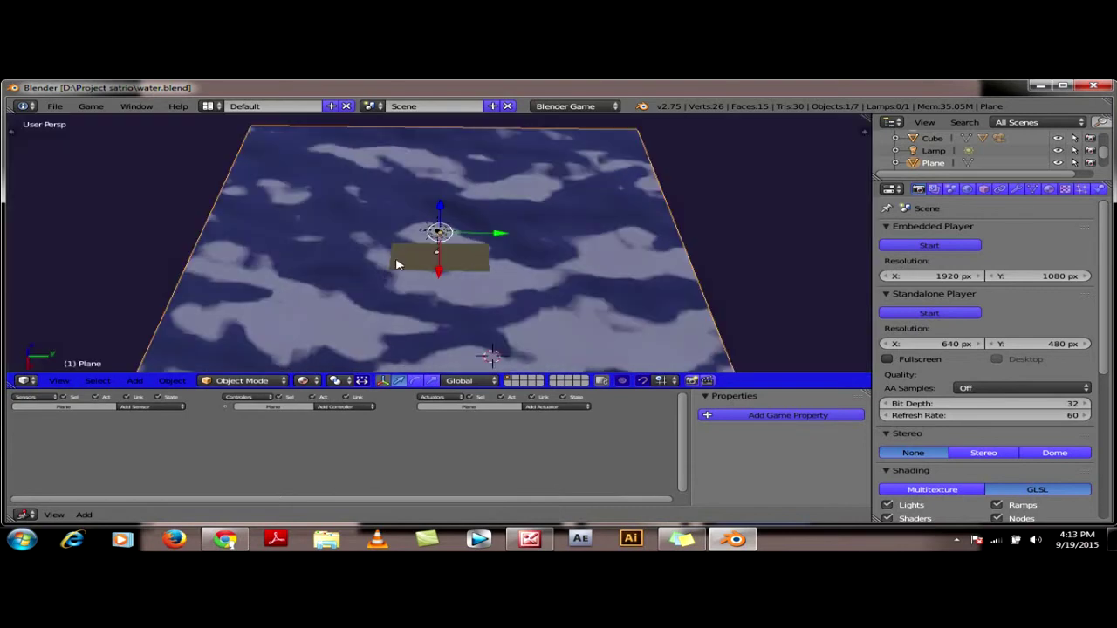
pyautogui.click(54, 106)
# - Reload the start-up scene, delete the default cube, and set the engine to Blender Game
pyautogui.click(69, 127)
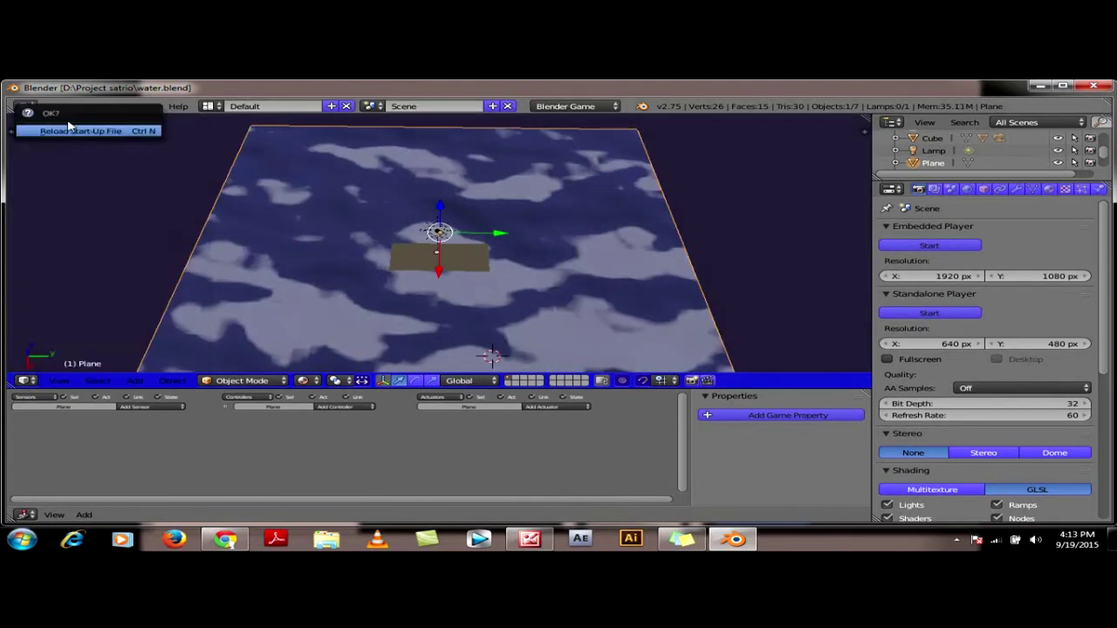
pyautogui.click(75, 131)
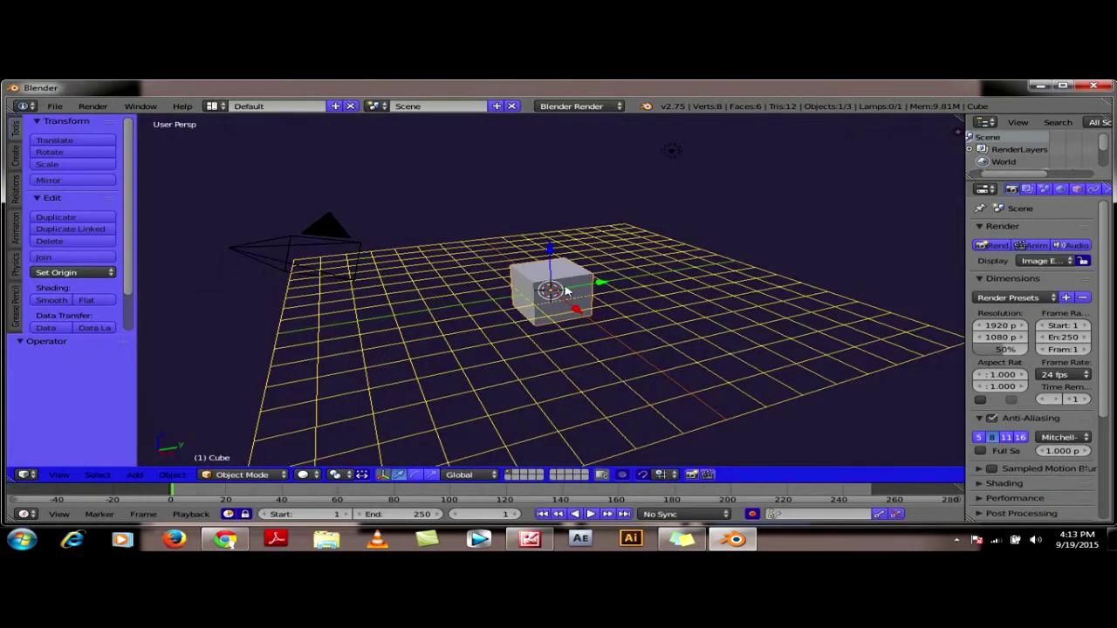
pyautogui.moveTo(550, 253); pyautogui.dragTo(564, 186)
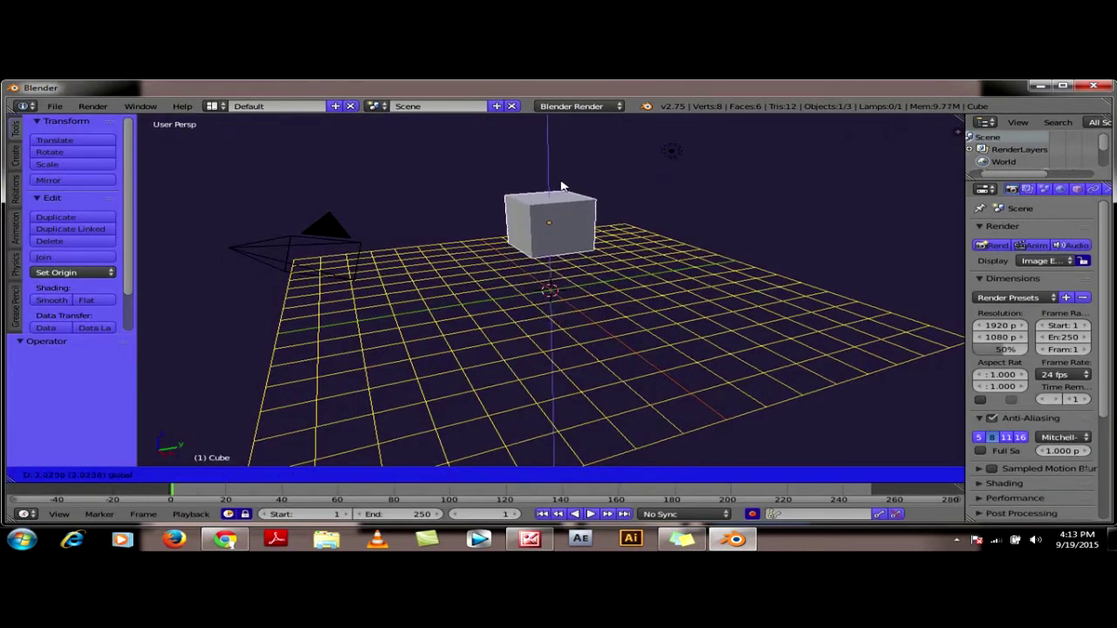
pyautogui.moveTo(660, 254)
pyautogui.mouseDown(button='middle')
pyautogui.moveTo(640, 317)
pyautogui.moveTo(602, 315)
pyautogui.moveTo(618, 305)
pyautogui.mouseUp(button='middle')
pyautogui.press('x')
pyautogui.click(618, 306)
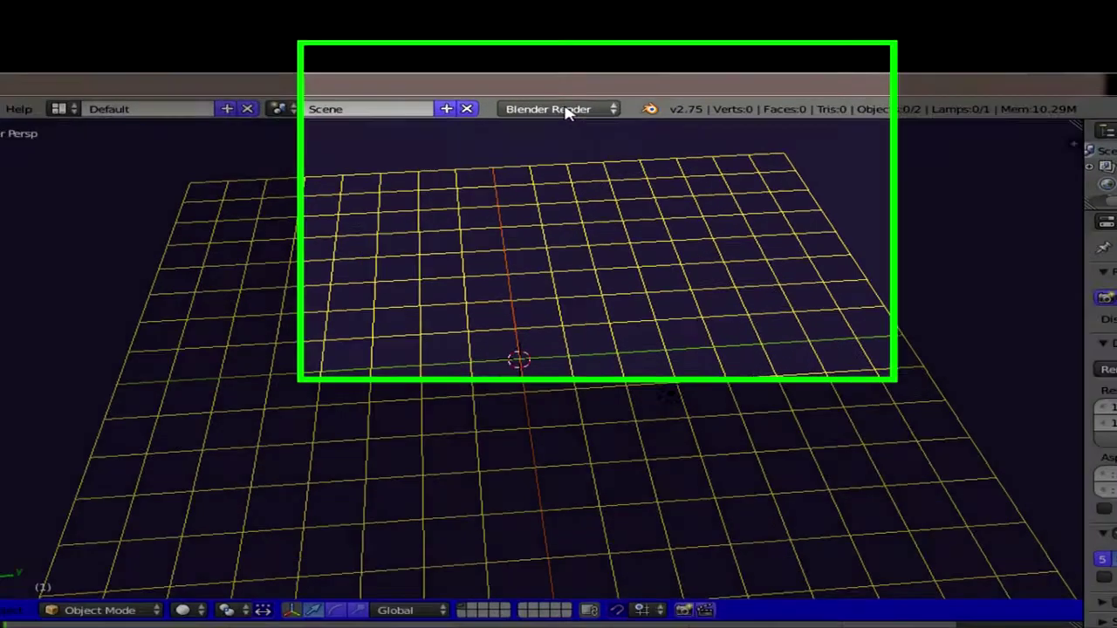
pyautogui.click(586, 107)
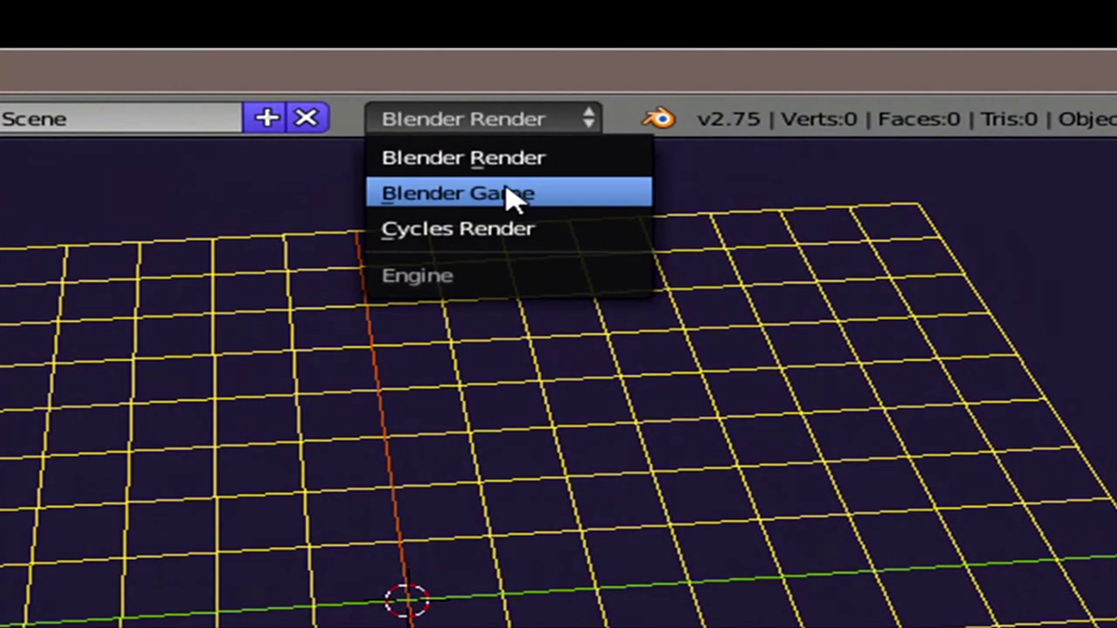
pyautogui.click(590, 137)
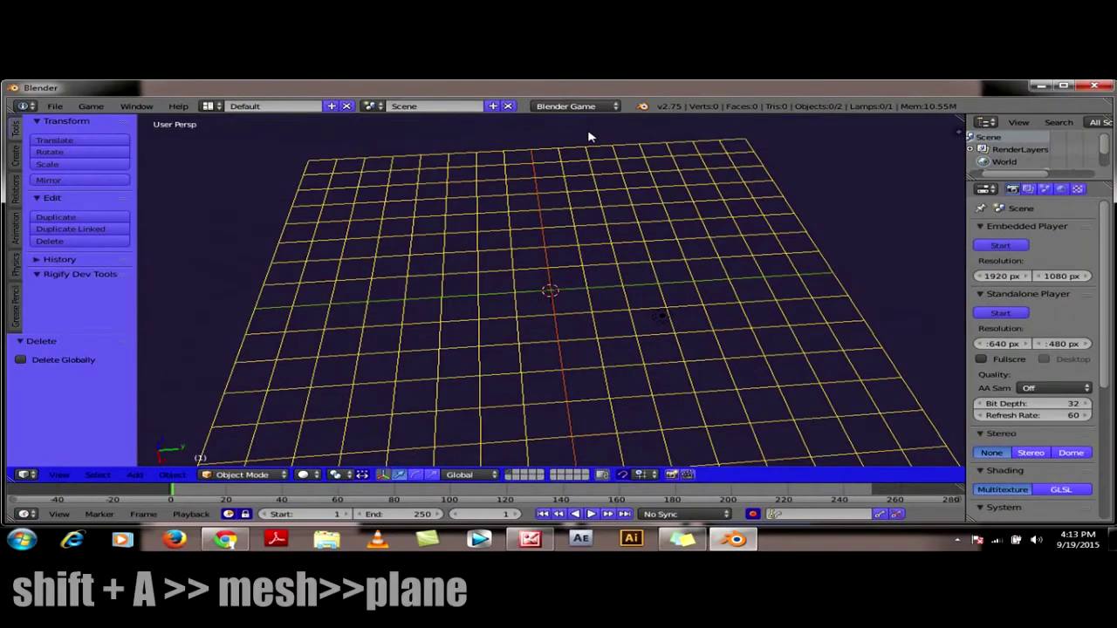
# - Add a plane mesh and scale it up about 6.03 times
pyautogui.hotkey('shift', 'a')
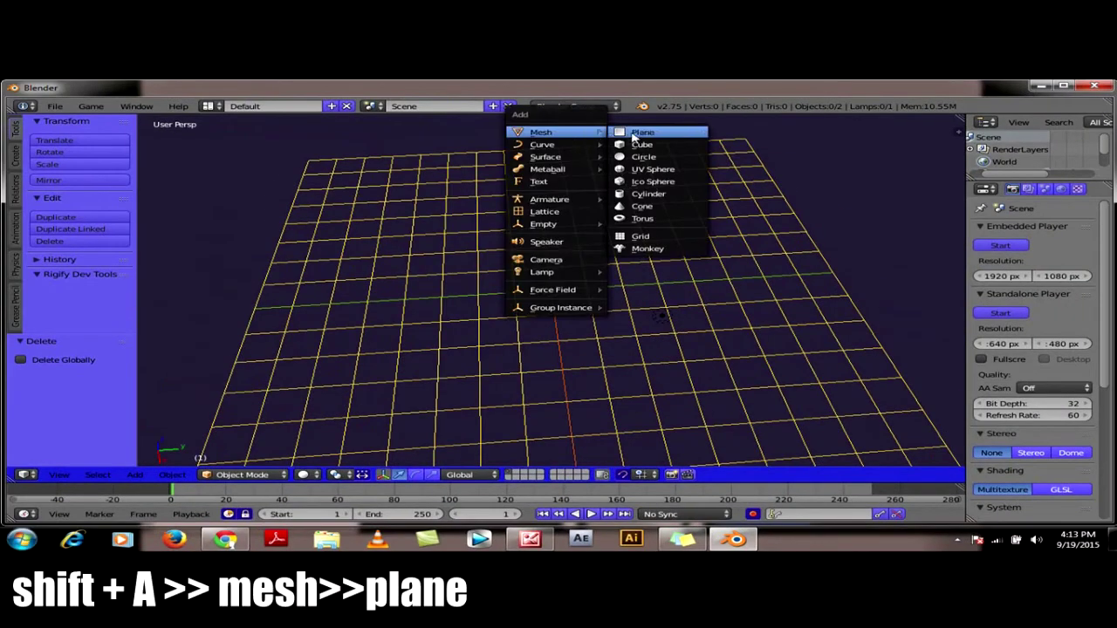
pyautogui.click(634, 137)
pyautogui.press('s')
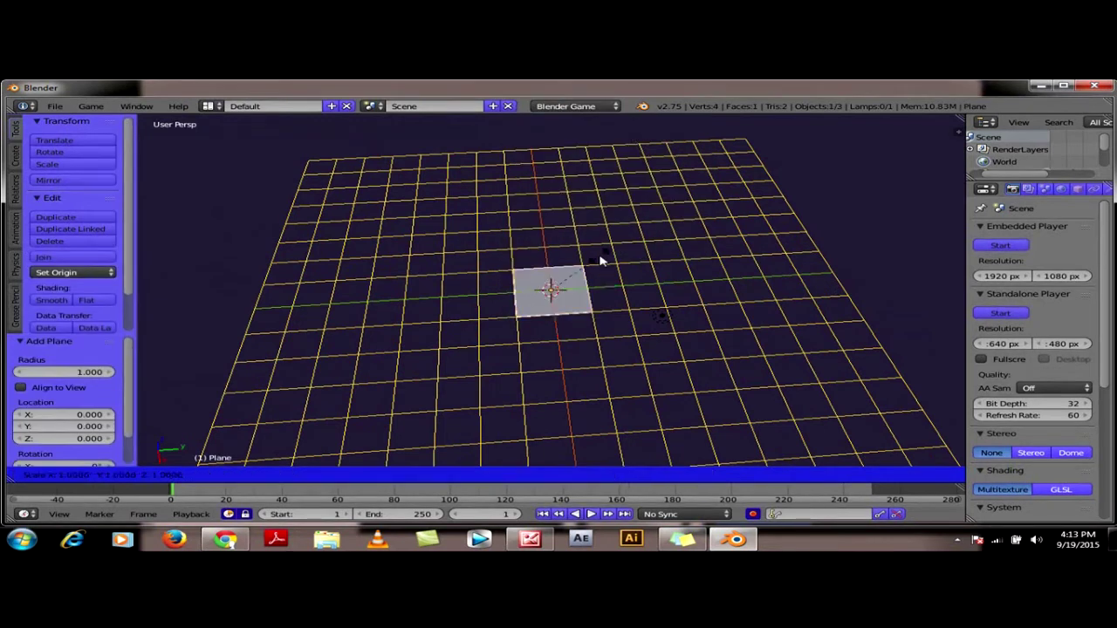
pyautogui.click(941, 227)
pyautogui.scroll(-3, 803, 224)
pyautogui.moveTo(707, 299); pyautogui.dragTo(570, 251, button='middle')
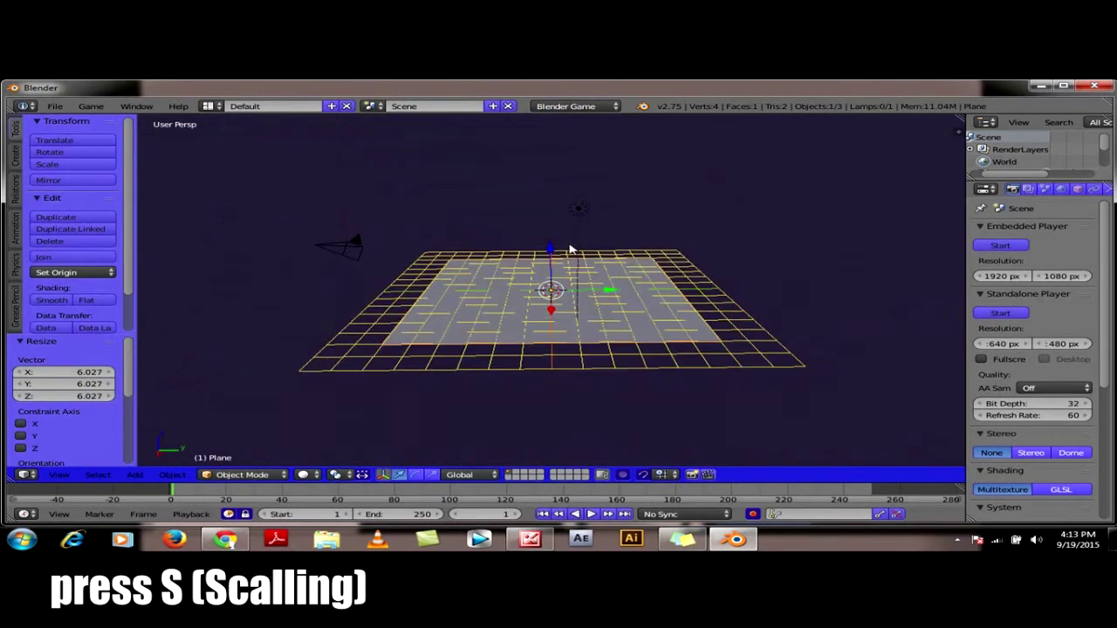
# - Raise the plane 0.636 along Z and deselect everything
pyautogui.moveTo(553, 249); pyautogui.dragTo(588, 236)
pyautogui.moveTo(588, 237)
pyautogui.mouseDown(button='middle')
pyautogui.moveTo(746, 330)
pyautogui.moveTo(733, 341)
pyautogui.mouseUp(button='middle')
pyautogui.scroll(-1, 733, 341)
pyautogui.press('a')
pyautogui.scroll(3, 632, 327)
pyautogui.scroll(-2, 632, 326)
pyautogui.scroll(-1, 623, 325)
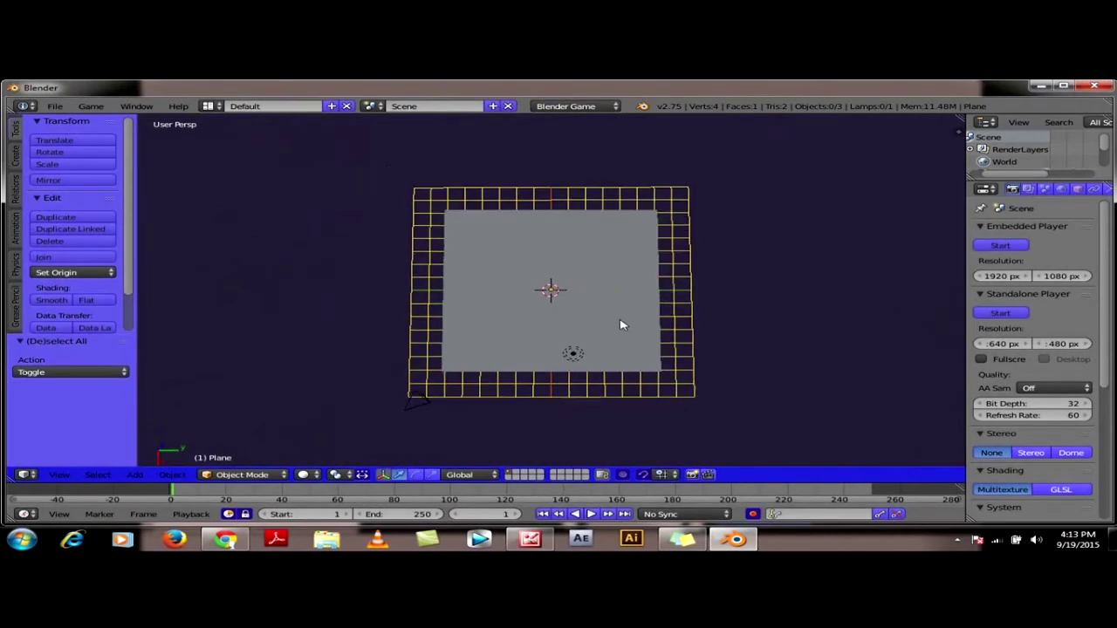
pyautogui.scroll(2, 623, 325)
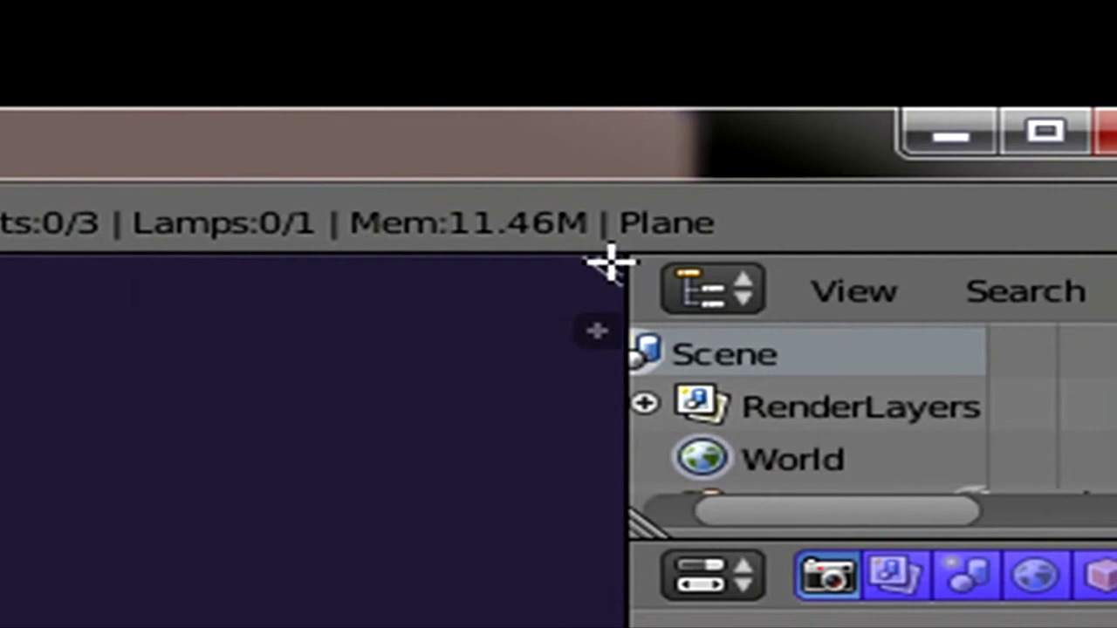
# - Split the 3D view, make the right half a UV/Image Editor, and select the plane
pyautogui.moveTo(568, 259); pyautogui.dragTo(487, 204)
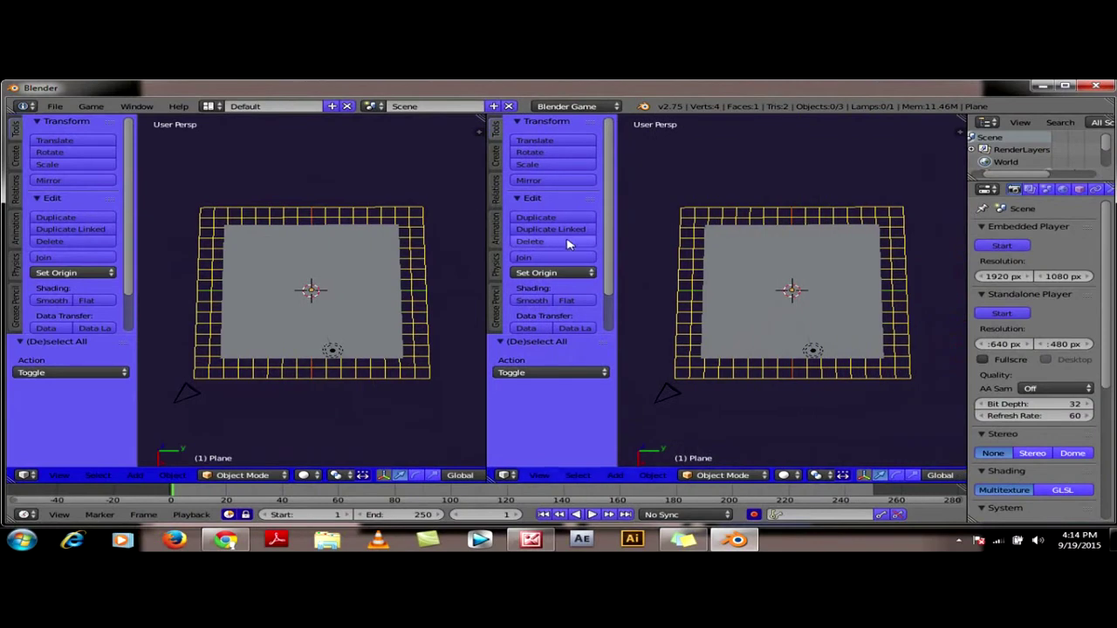
pyautogui.press('t')
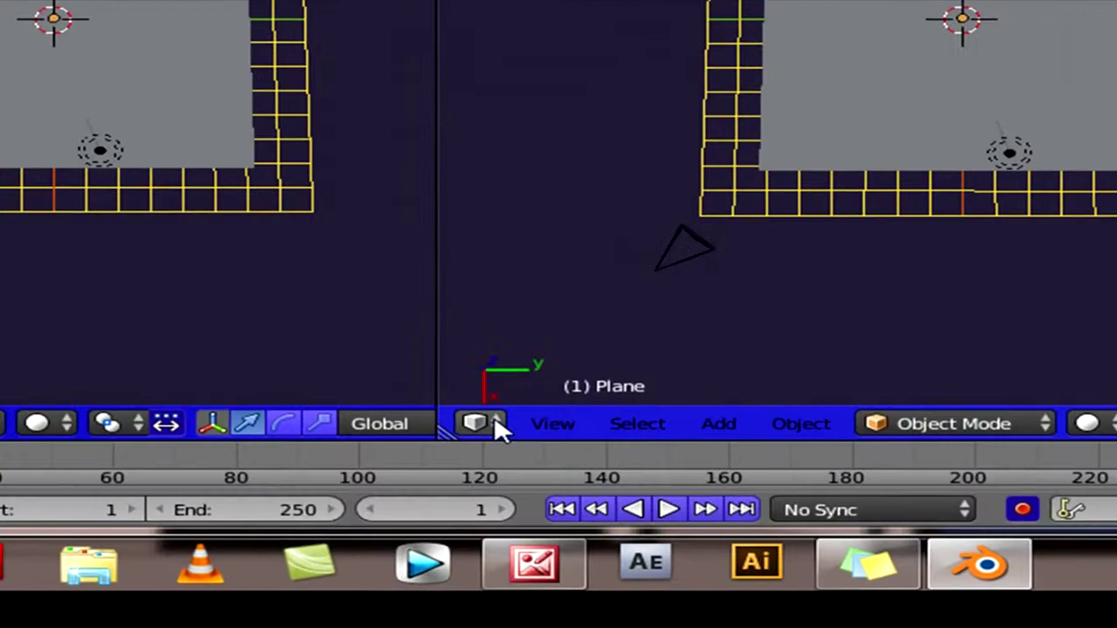
pyautogui.click(505, 474)
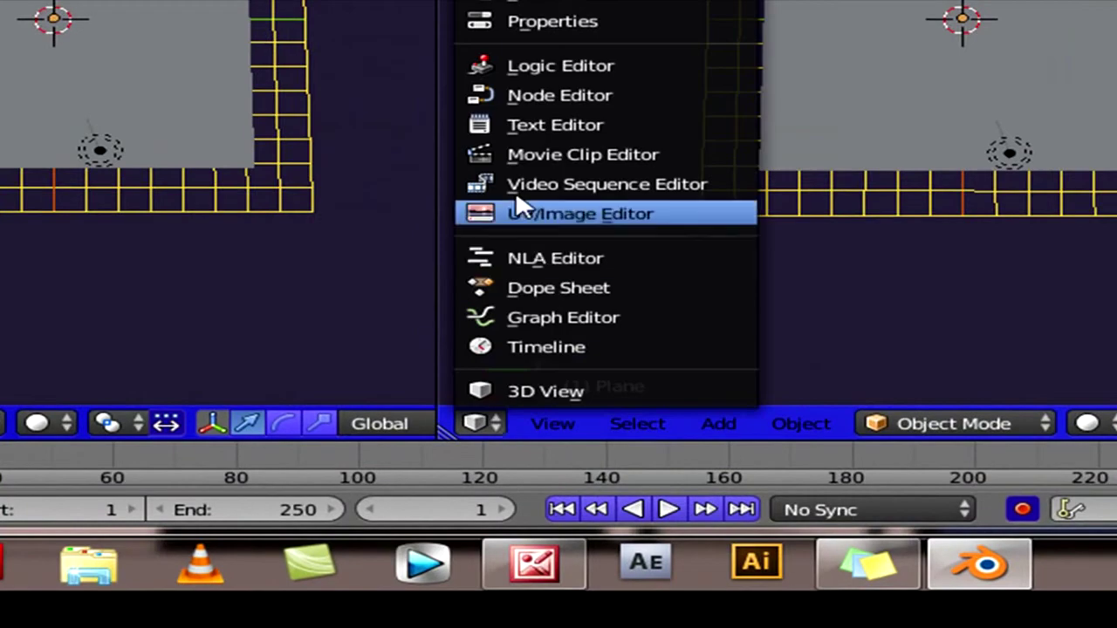
pyautogui.click(520, 217)
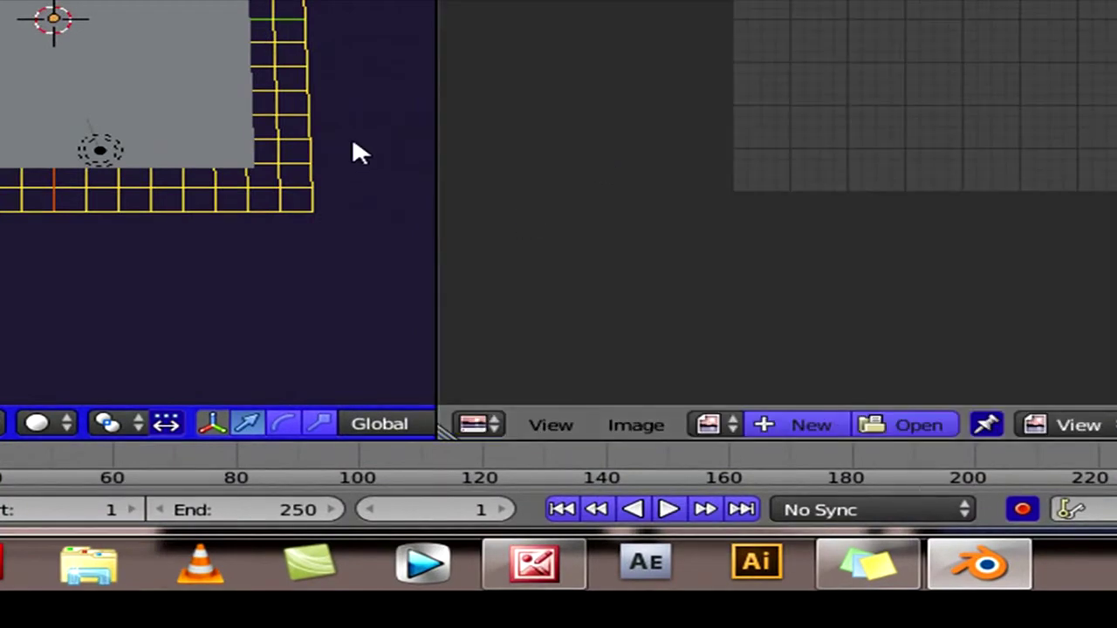
pyautogui.scroll(1, 343, 135)
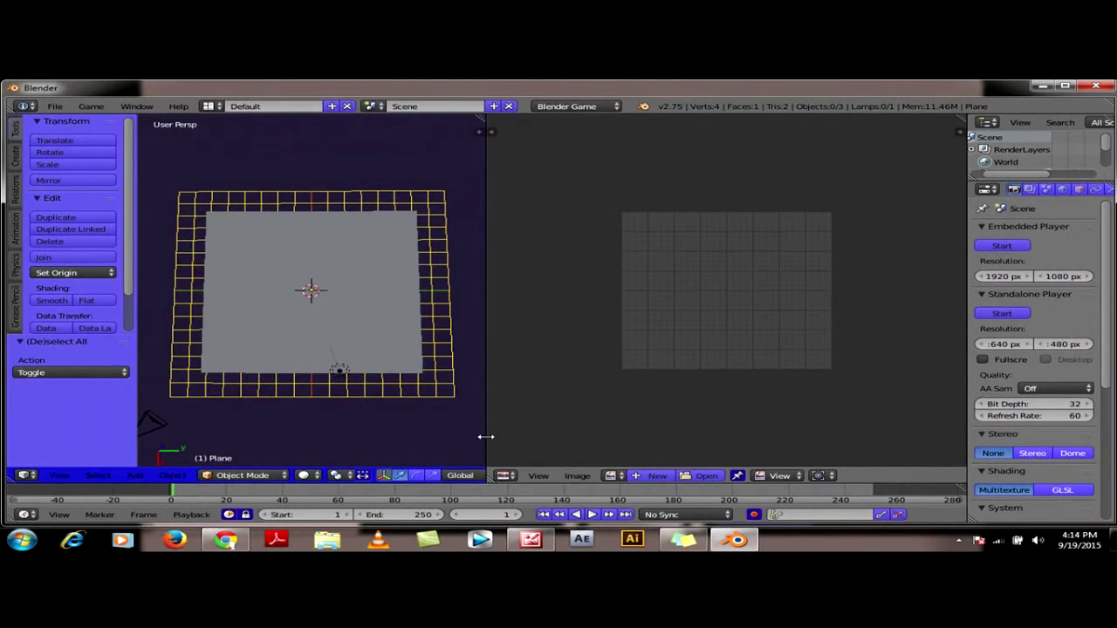
pyautogui.moveTo(484, 444); pyautogui.dragTo(541, 454)
pyautogui.rightClick(399, 325)
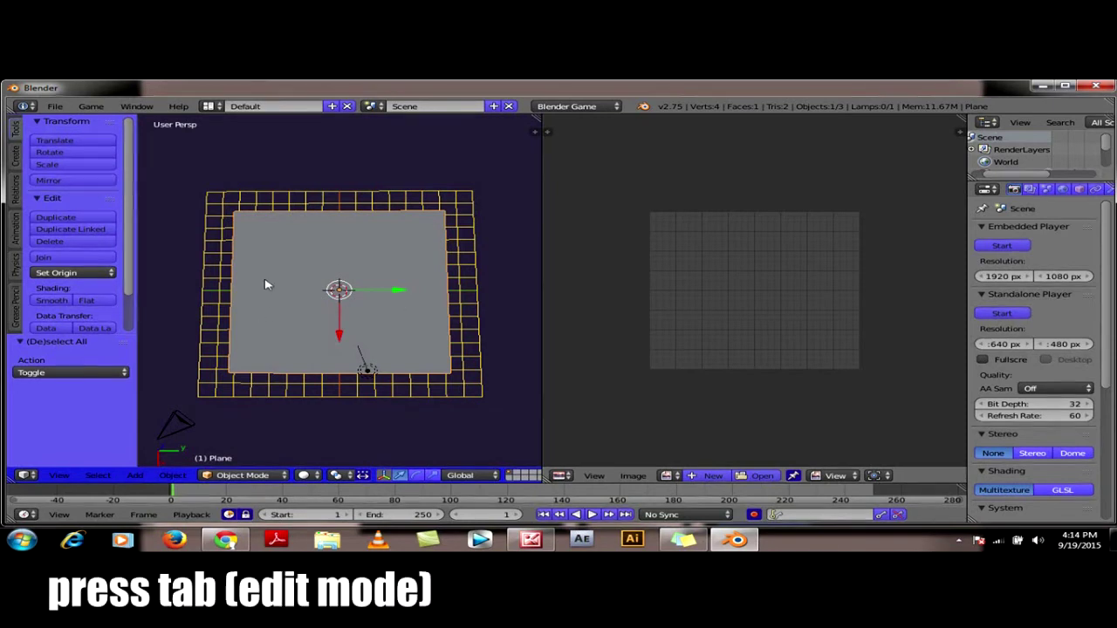
# - Unwrap the plane in Edit Mode with Angle Based and widen the properties panel
pyautogui.click(249, 478)
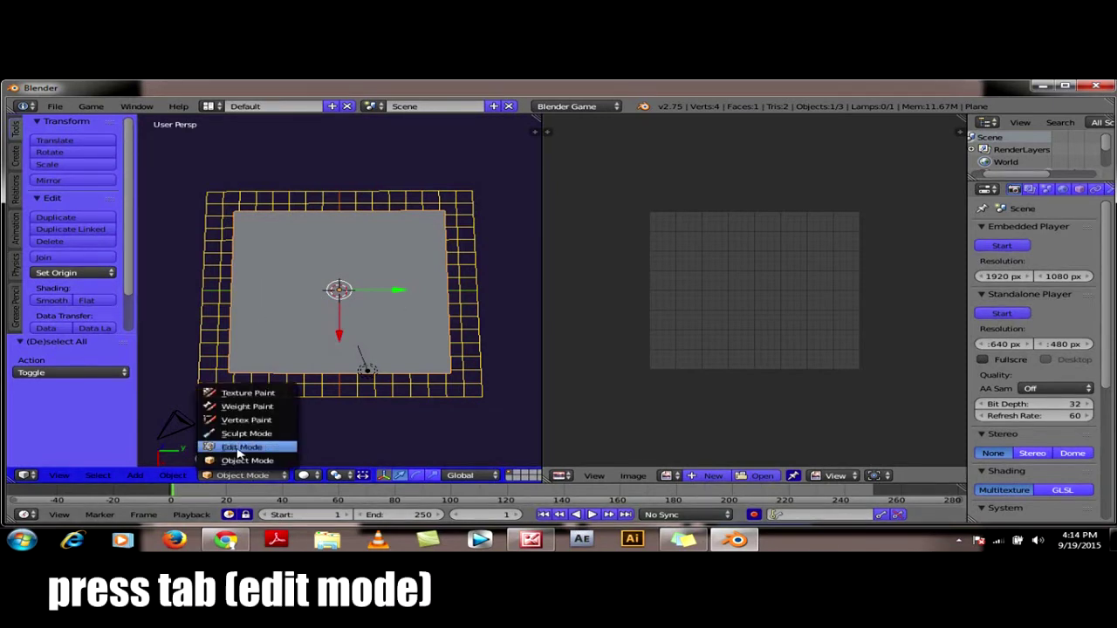
pyautogui.click(234, 447)
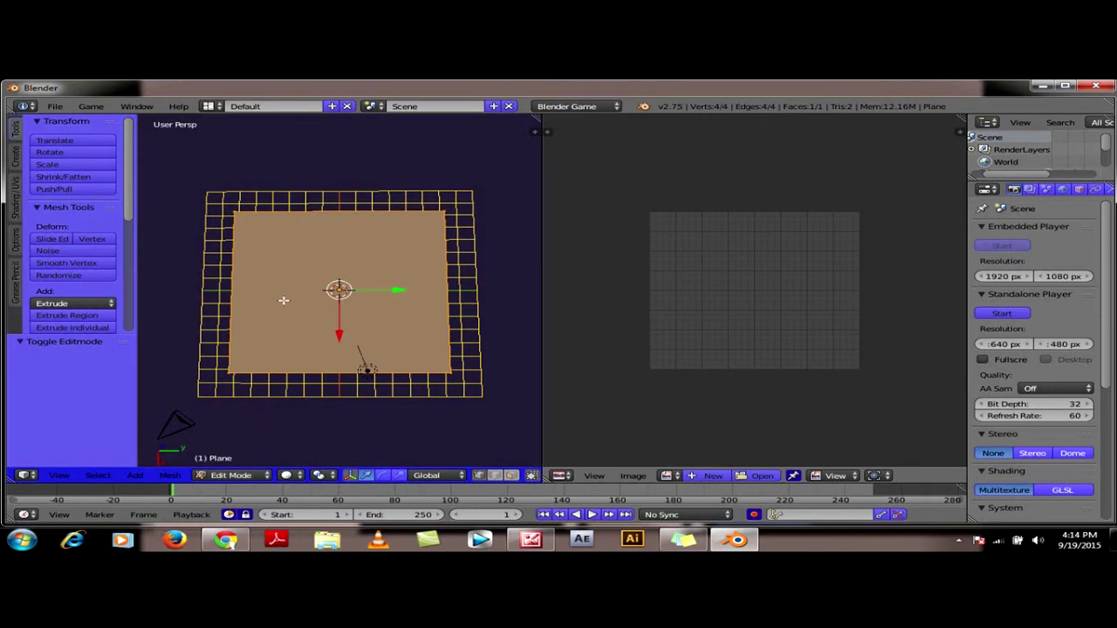
pyautogui.press('u')
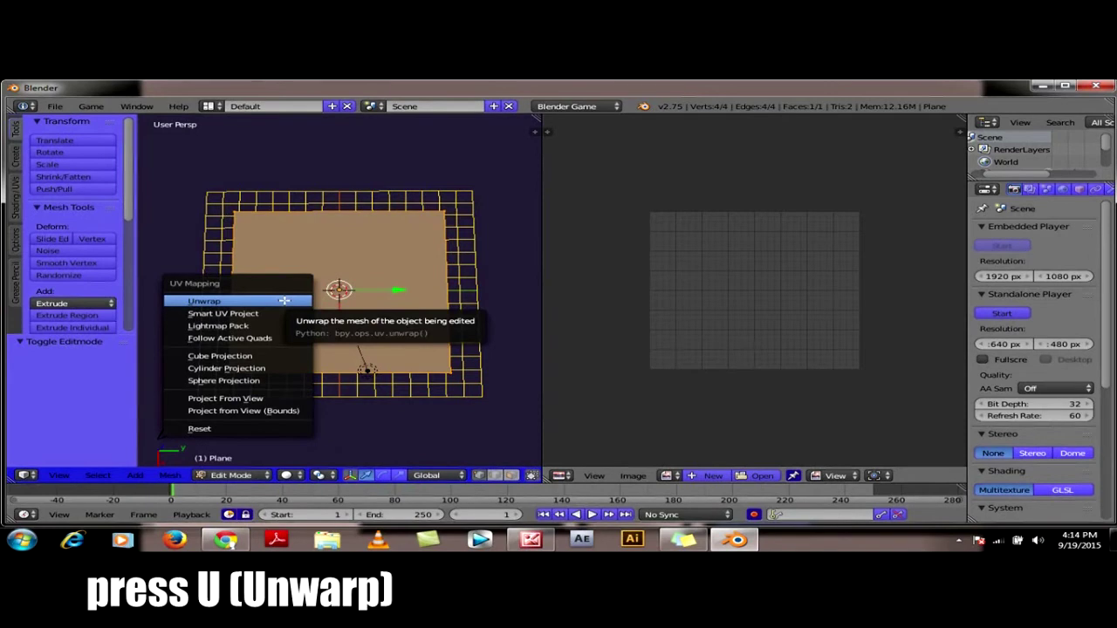
pyautogui.click(285, 300)
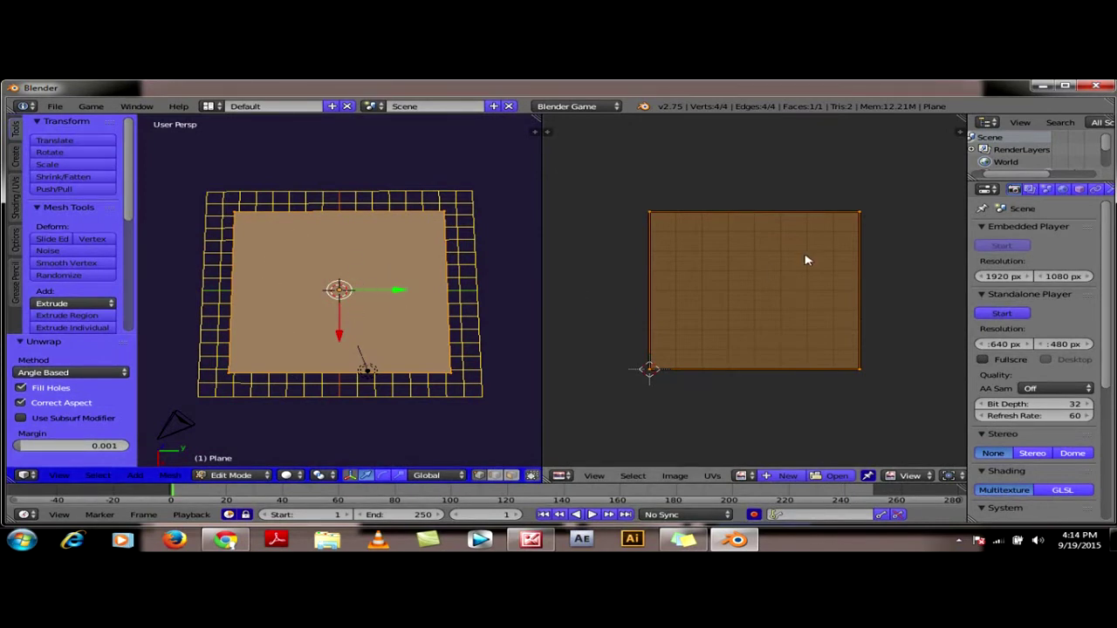
pyautogui.moveTo(969, 219); pyautogui.dragTo(842, 204)
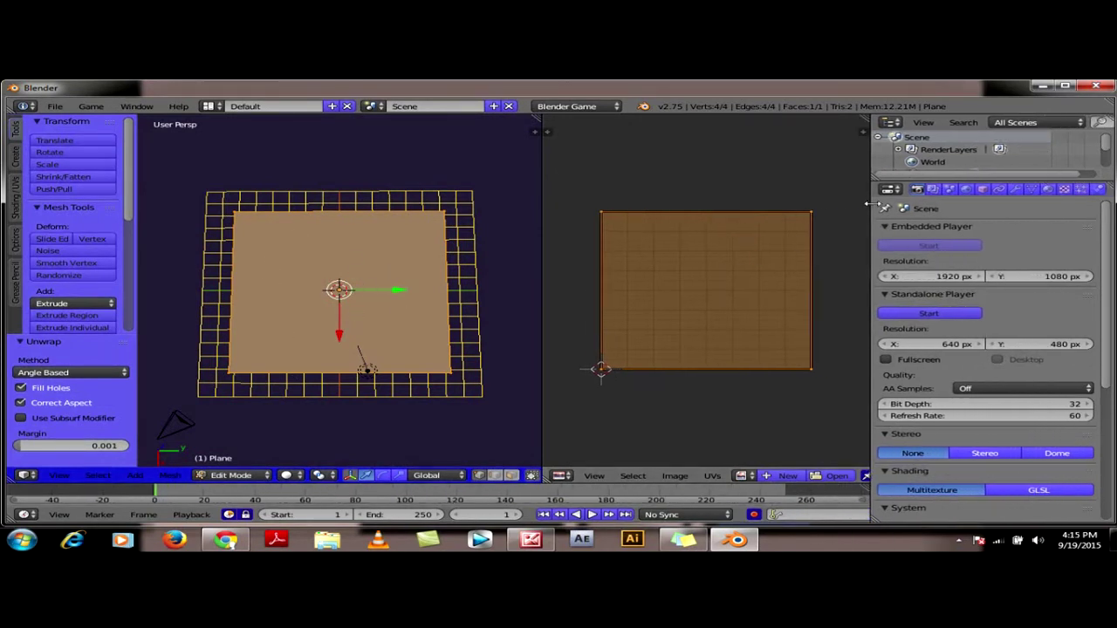
# - Create material Material.001 for the plane and show its empty texture slots
pyautogui.click(1025, 191)
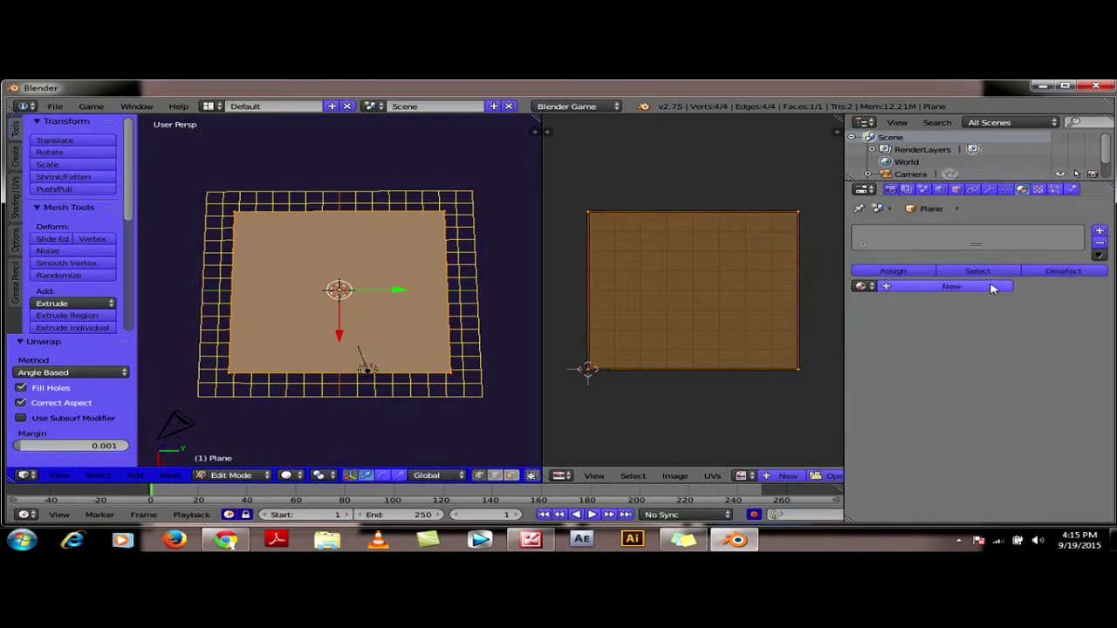
pyautogui.click(992, 289)
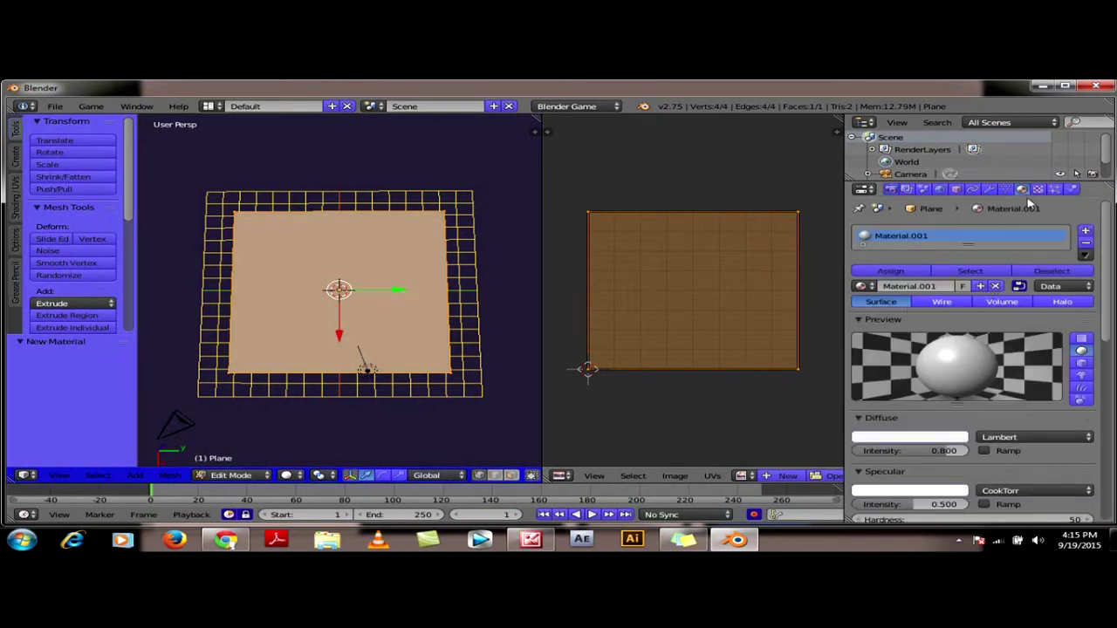
pyautogui.click(1039, 189)
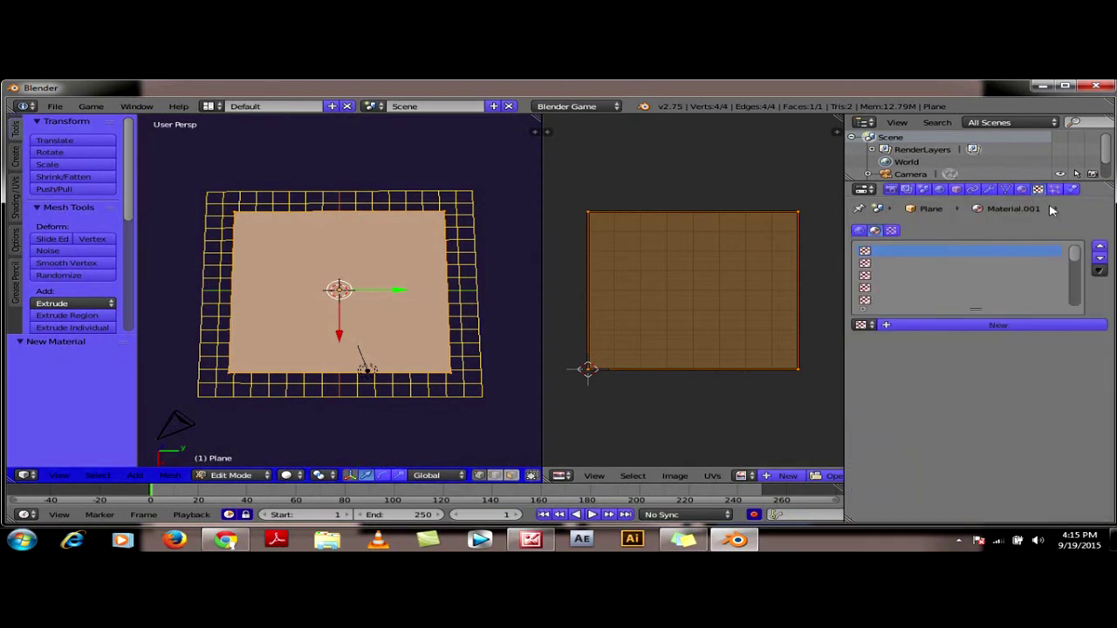
pyautogui.click(1026, 190)
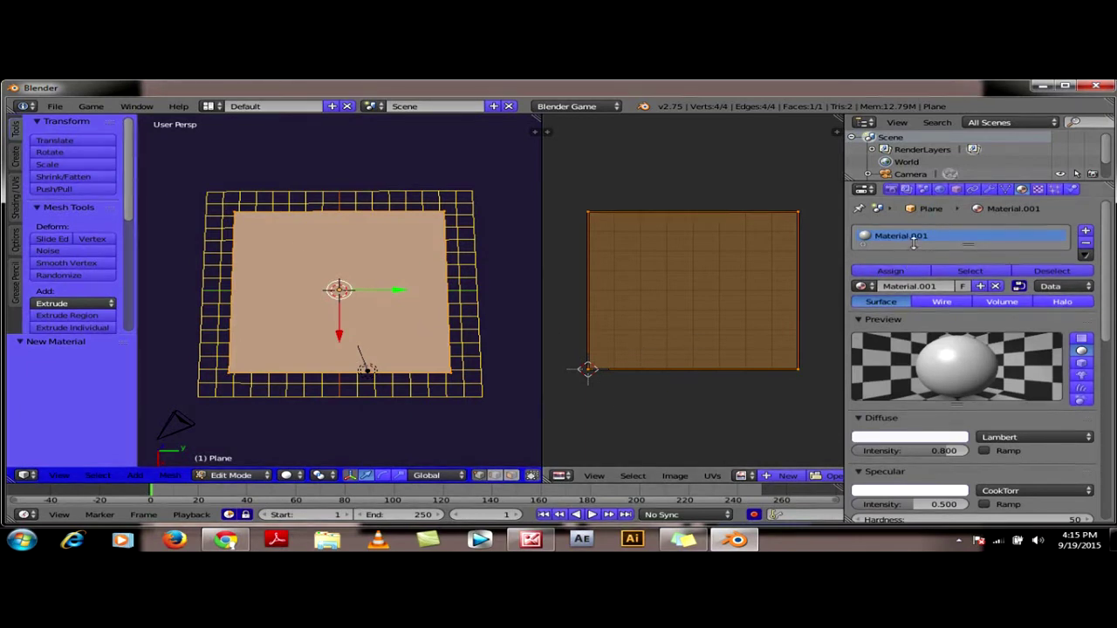
pyautogui.moveTo(914, 243); pyautogui.dragTo(917, 249)
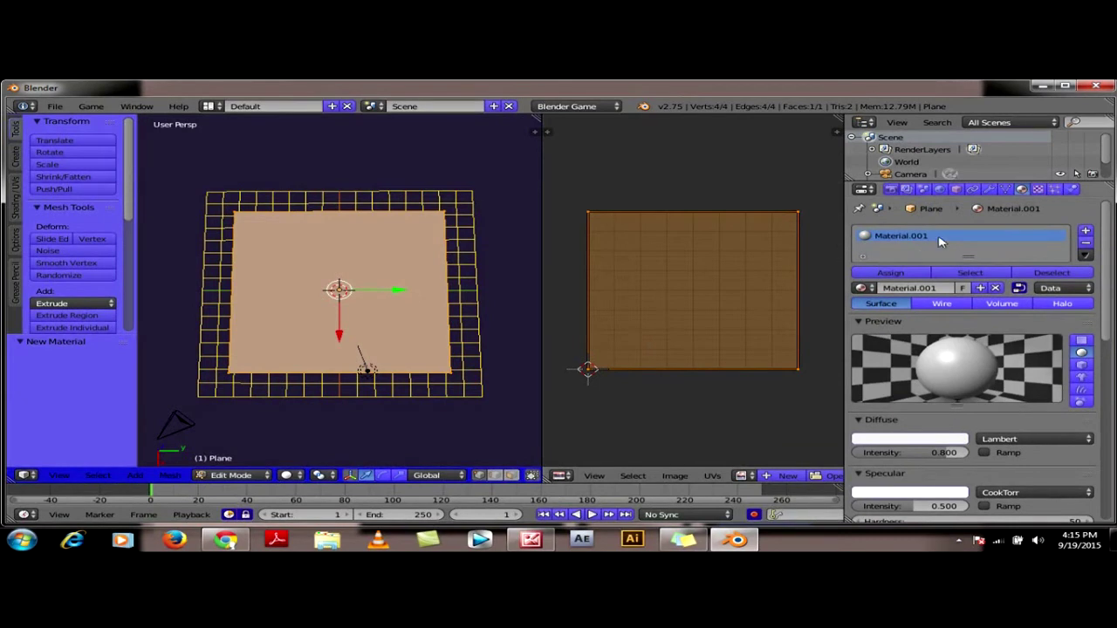
pyautogui.click(1038, 190)
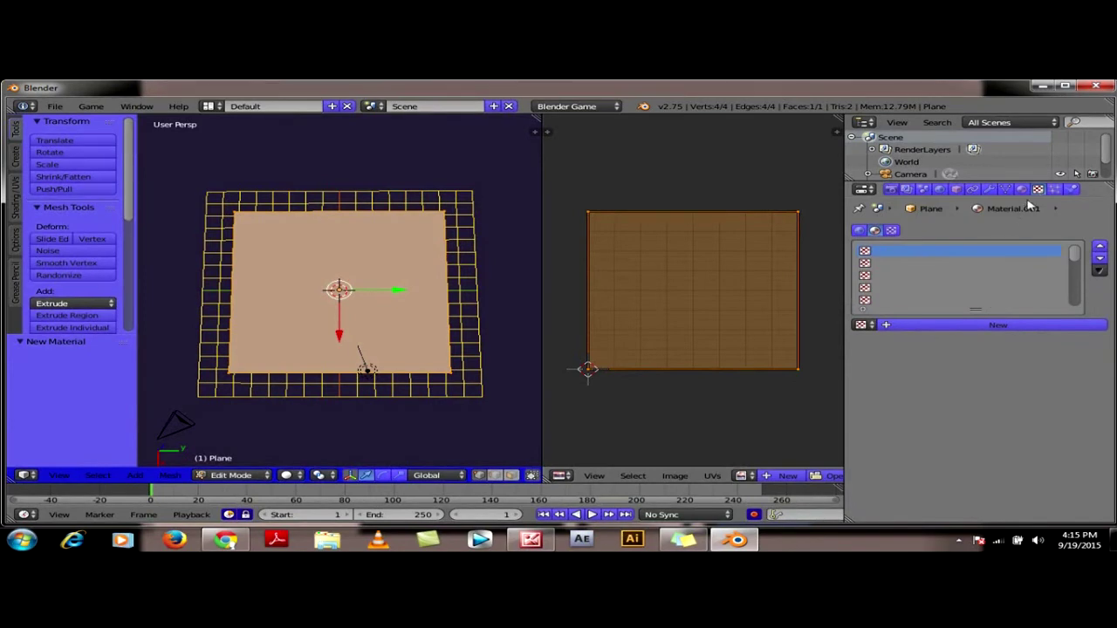
# - Add a new Image or Movie texture in the material's empty slot
pyautogui.click(1023, 191)
pyautogui.click(1038, 189)
pyautogui.click(977, 327)
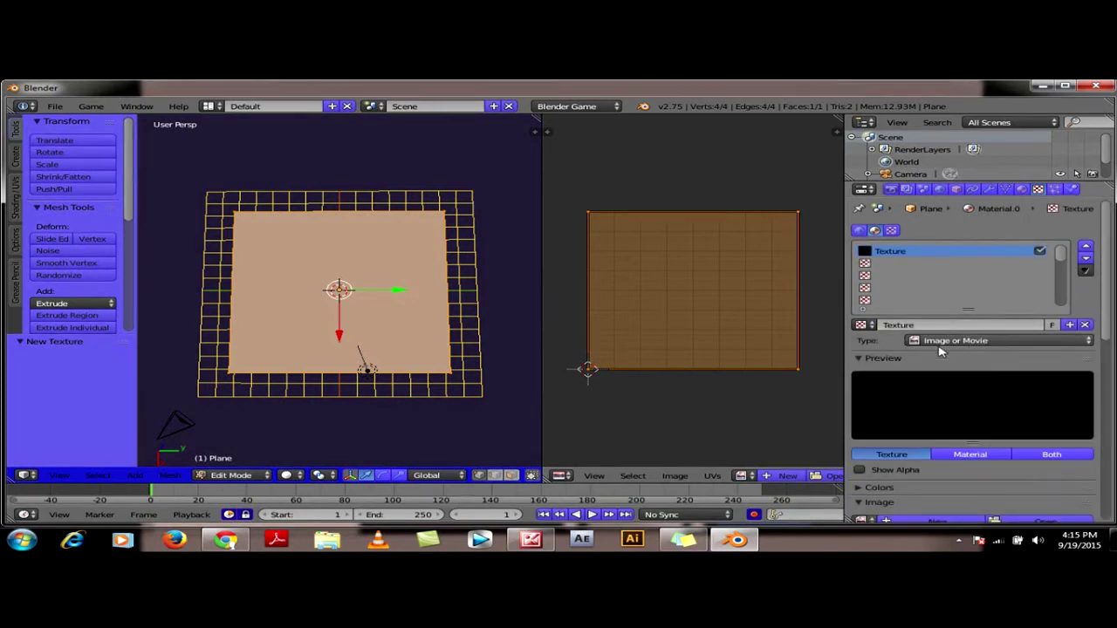
pyautogui.click(963, 343)
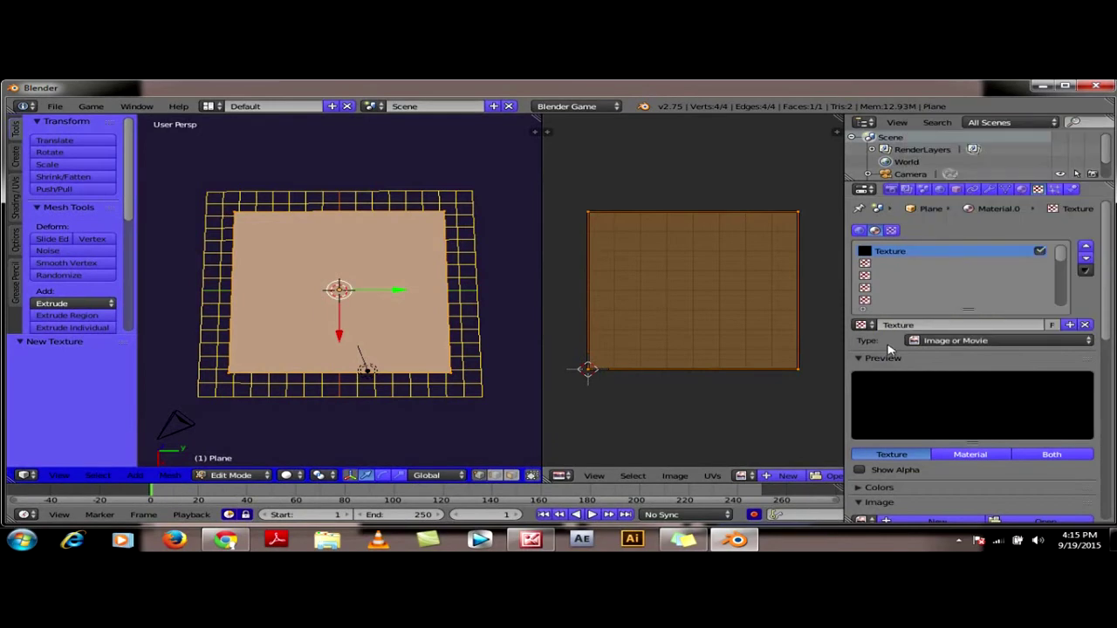
pyautogui.scroll(-3, 889, 349)
pyautogui.scroll(-1, 960, 384)
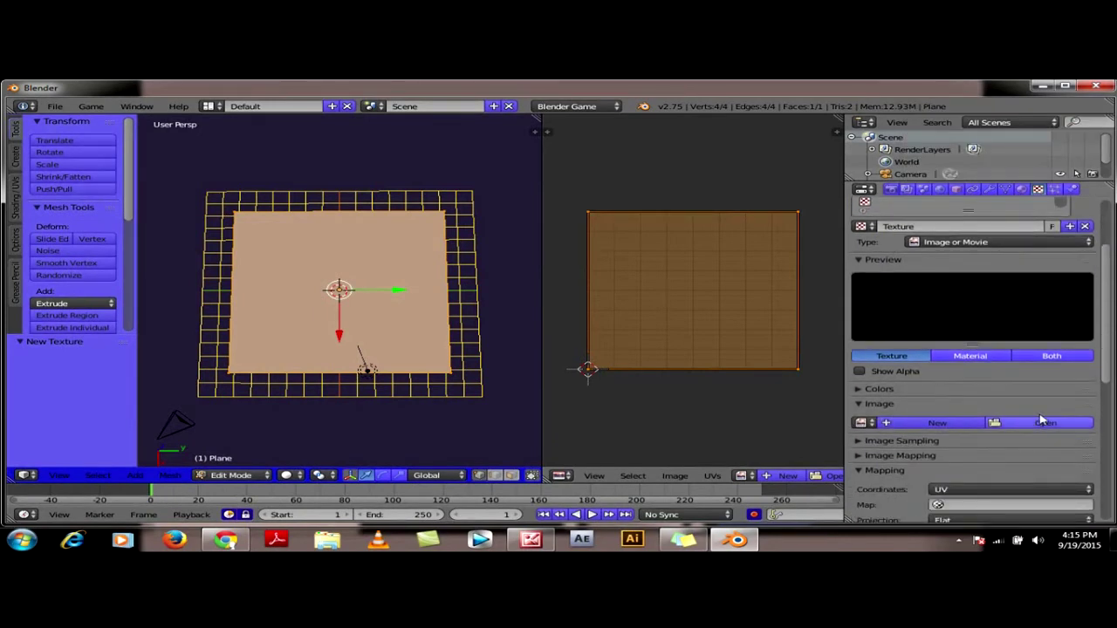
# - Load waterNml.jpg from the Downloads folder as the texture image and view it
pyautogui.click(1045, 426)
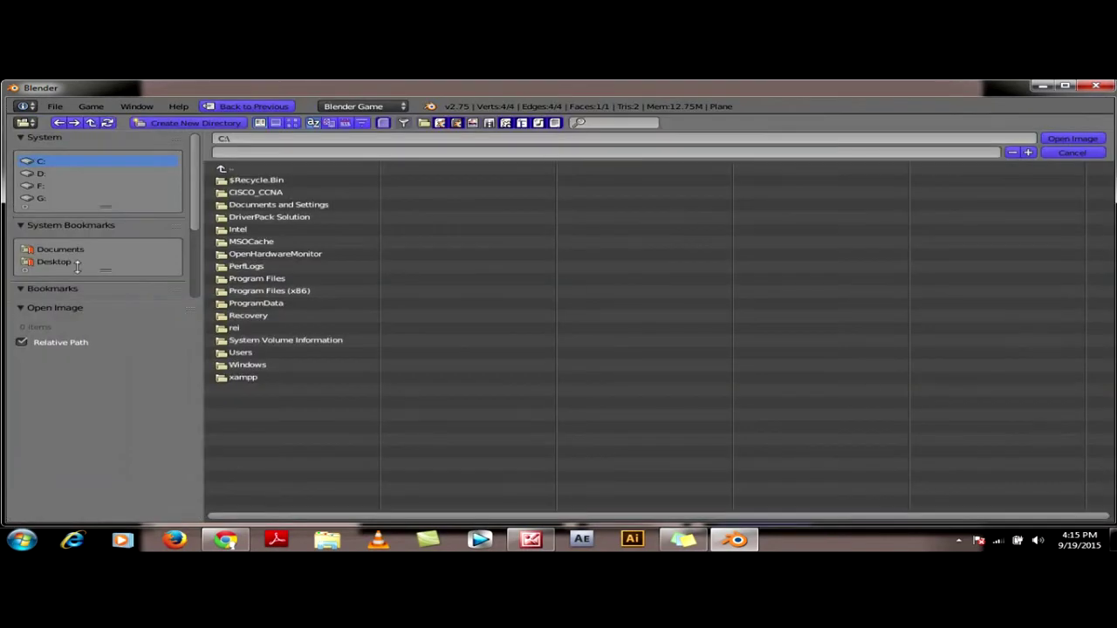
pyautogui.scroll(-3, 131, 262)
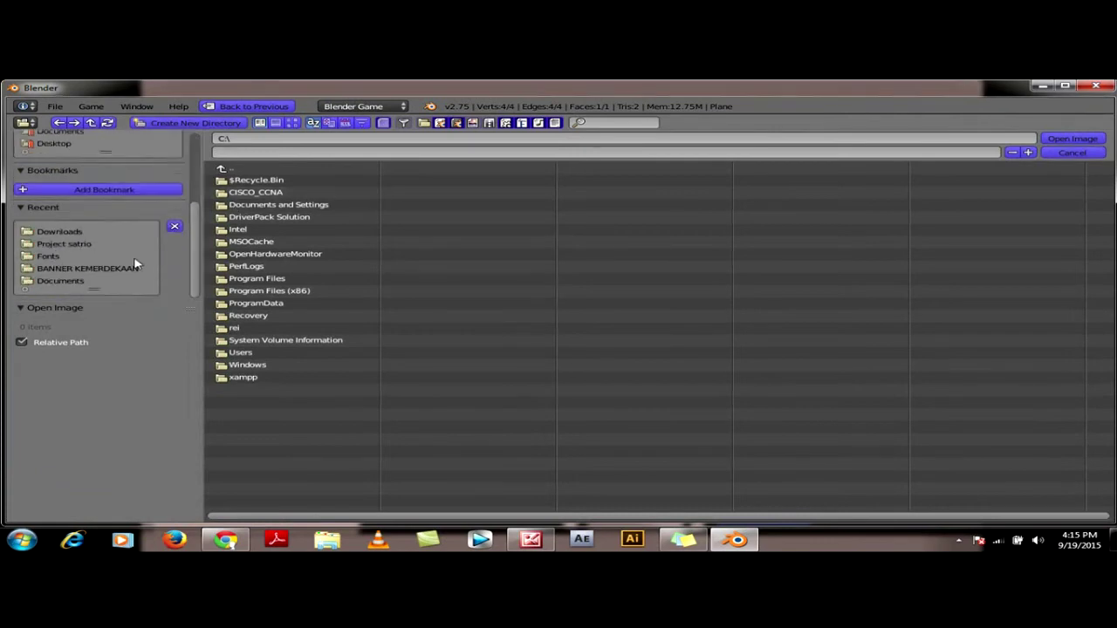
pyautogui.click(61, 233)
pyautogui.click(291, 122)
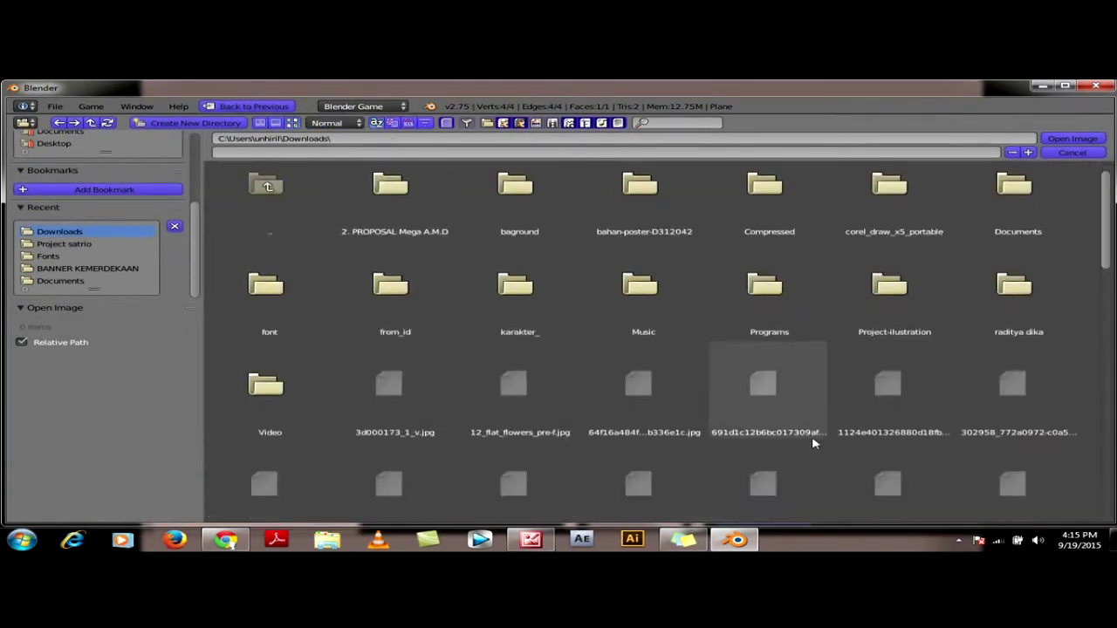
pyautogui.scroll(-3, 813, 443)
pyautogui.scroll(-2, 806, 424)
pyautogui.scroll(-2, 805, 418)
pyautogui.scroll(-1, 960, 375)
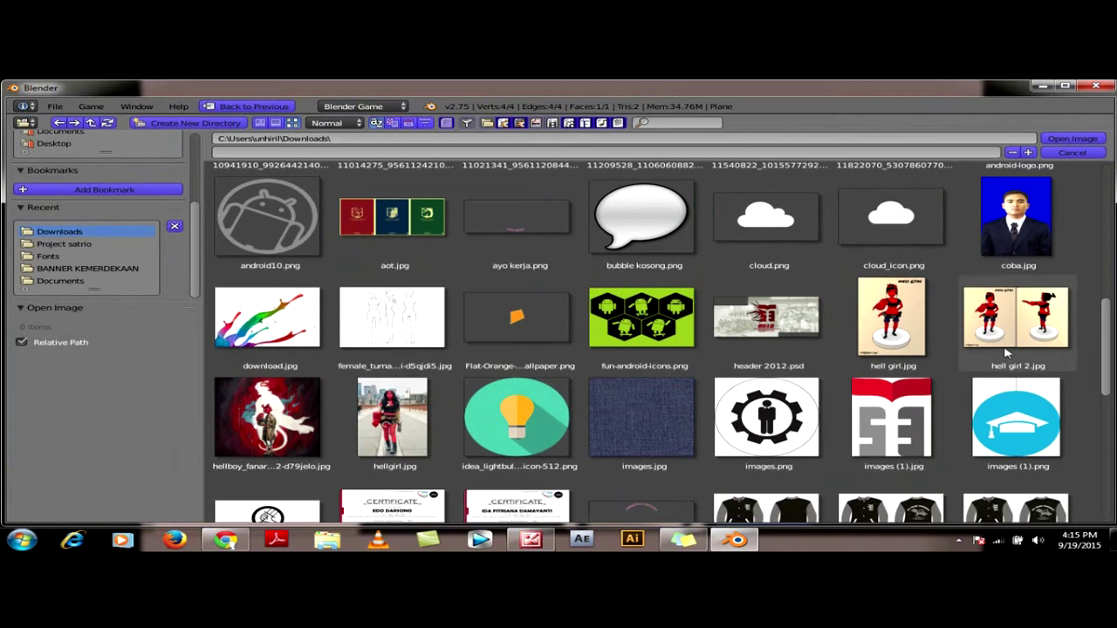
pyautogui.moveTo(1107, 328); pyautogui.dragTo(1105, 463)
pyautogui.doubleClick(383, 461)
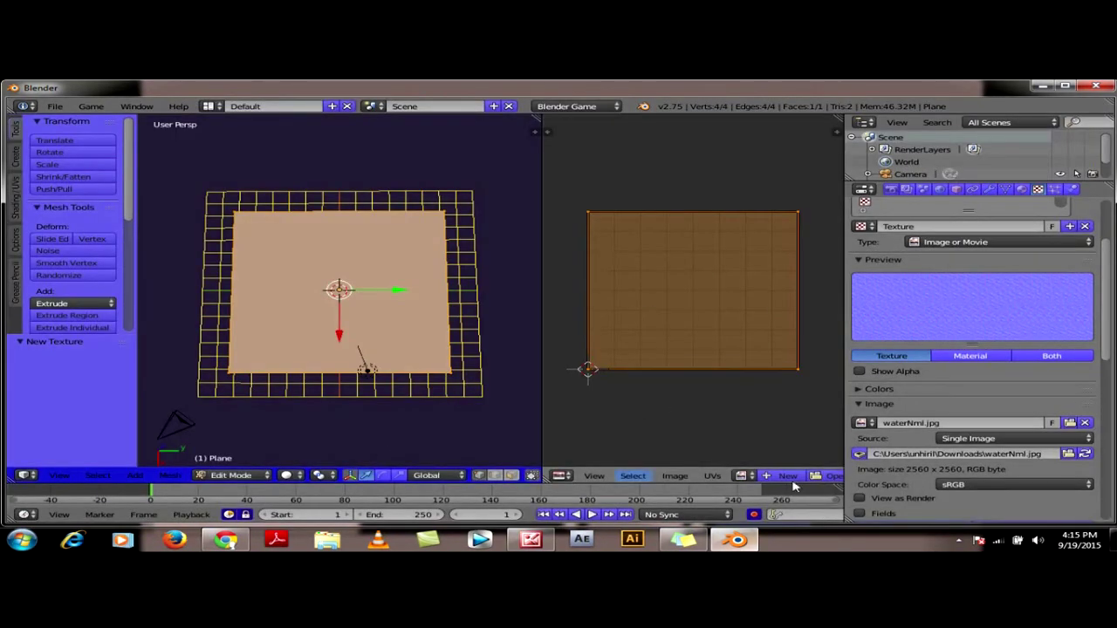
pyautogui.click(531, 541)
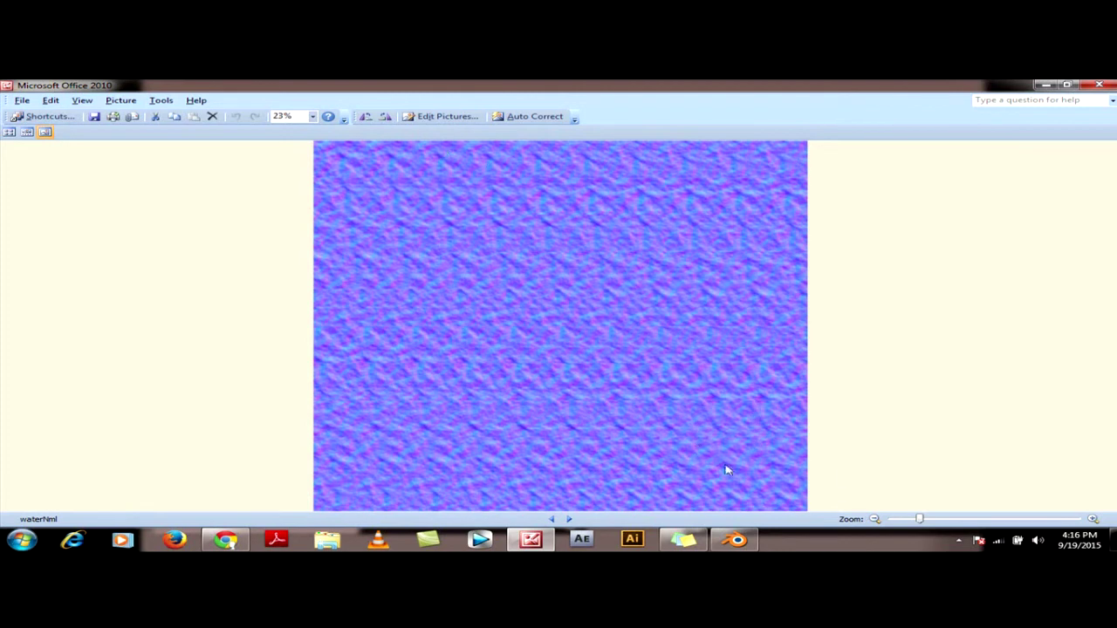
# - Show waterNml.jpg in the widened image editor beneath the plane's unwrapped UV square
pyautogui.click(736, 539)
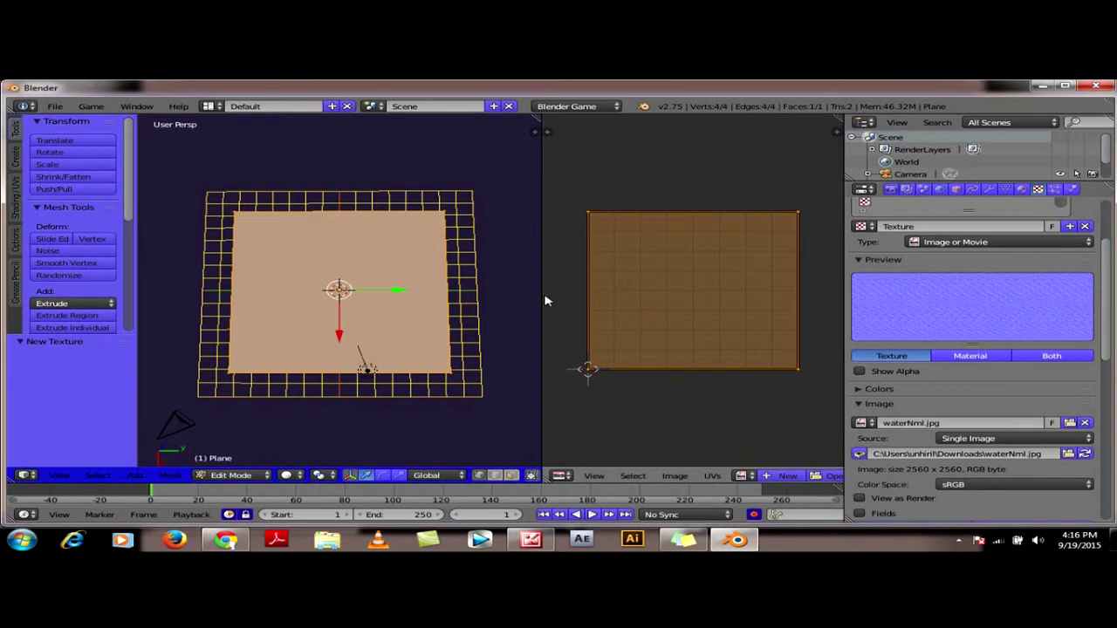
pyautogui.moveTo(542, 301); pyautogui.dragTo(504, 301)
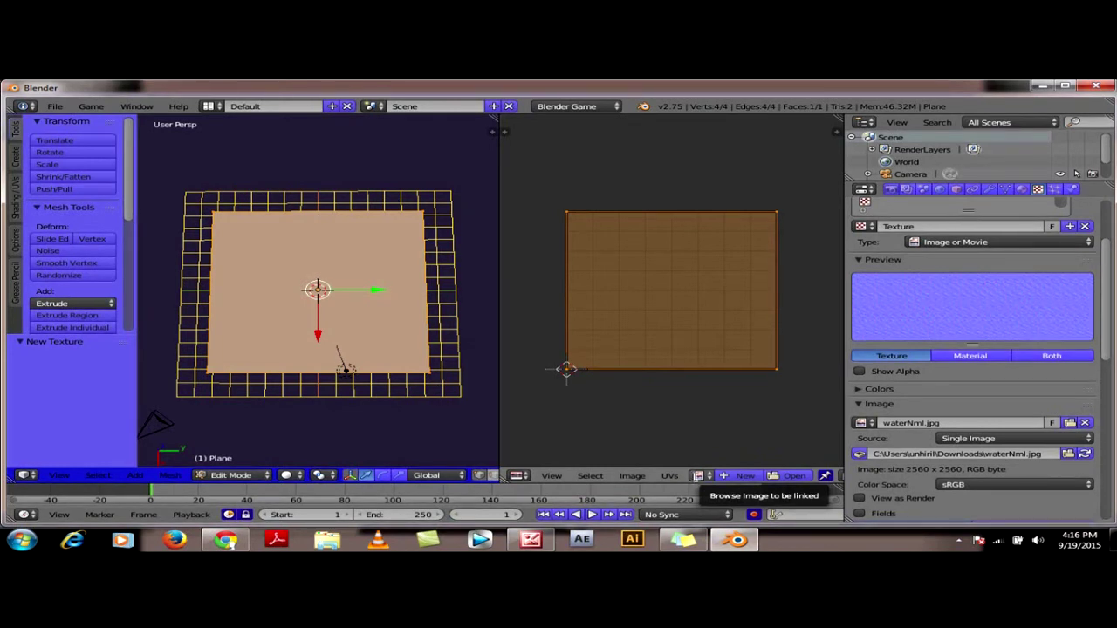
pyautogui.click(698, 476)
pyautogui.click(736, 349)
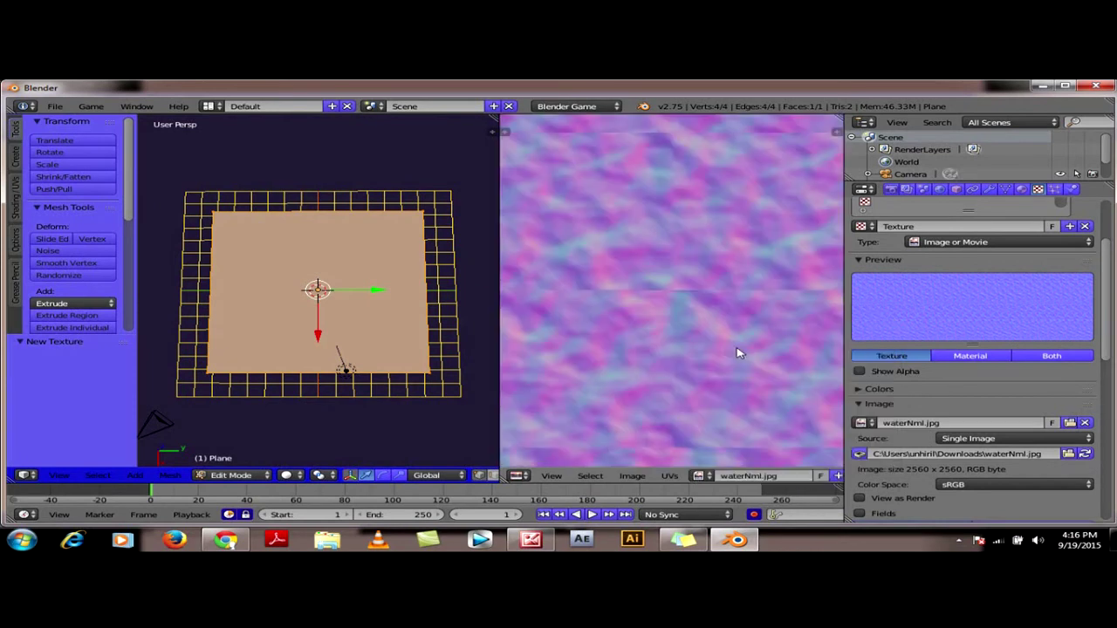
pyautogui.scroll(-2, 728, 346)
pyautogui.scroll(-2, 725, 349)
pyautogui.scroll(3, 722, 350)
pyautogui.scroll(-2, 723, 350)
pyautogui.scroll(-1, 723, 350)
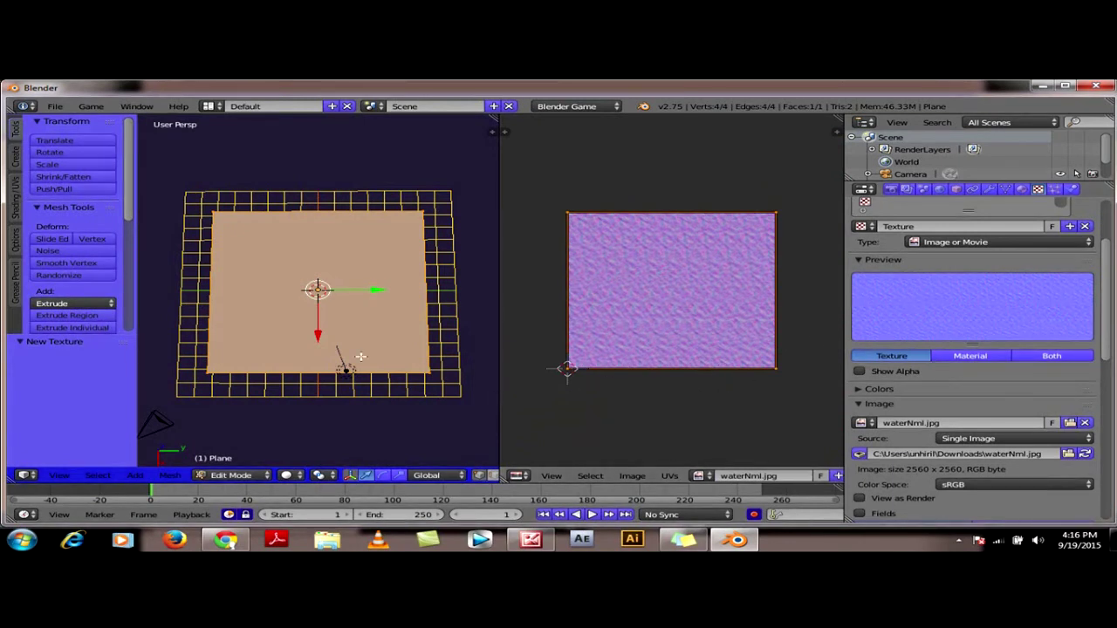
pyautogui.scroll(1, 280, 357)
pyautogui.scroll(1, 281, 357)
pyautogui.moveTo(280, 357)
pyautogui.mouseDown(button='middle')
pyautogui.moveTo(283, 293)
pyautogui.moveTo(274, 364)
pyautogui.moveTo(287, 374)
pyautogui.moveTo(270, 344)
pyautogui.moveTo(281, 371)
pyautogui.mouseUp(button='middle')
# - Set viewport shading to Texture and return the plane to Object Mode
pyautogui.click(291, 476)
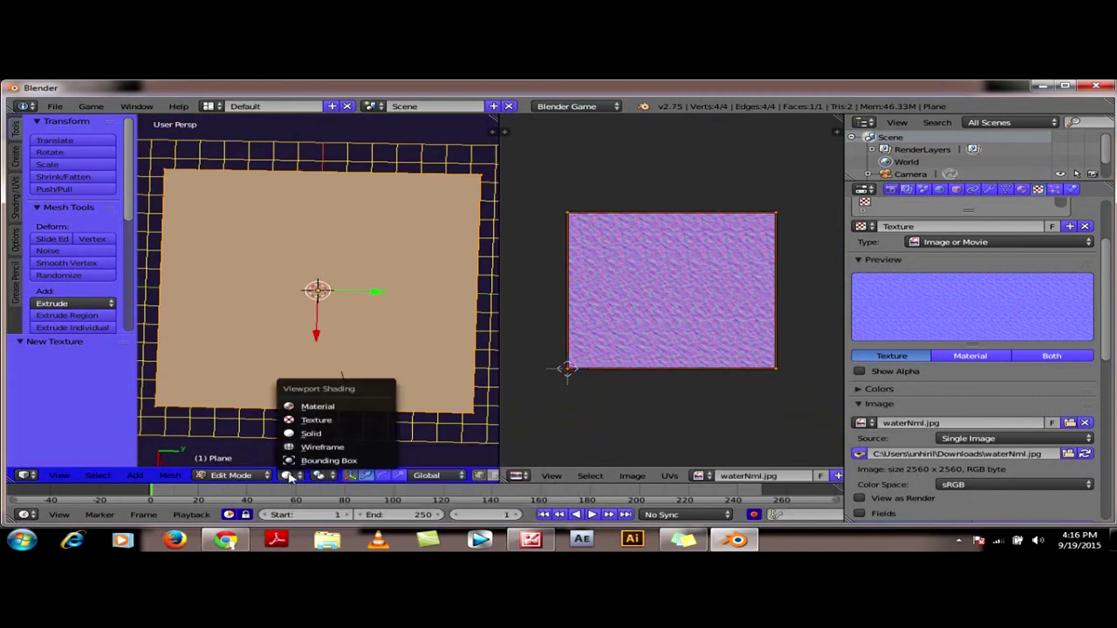
pyautogui.click(309, 420)
pyautogui.moveTo(308, 364); pyautogui.dragTo(311, 358, button='middle')
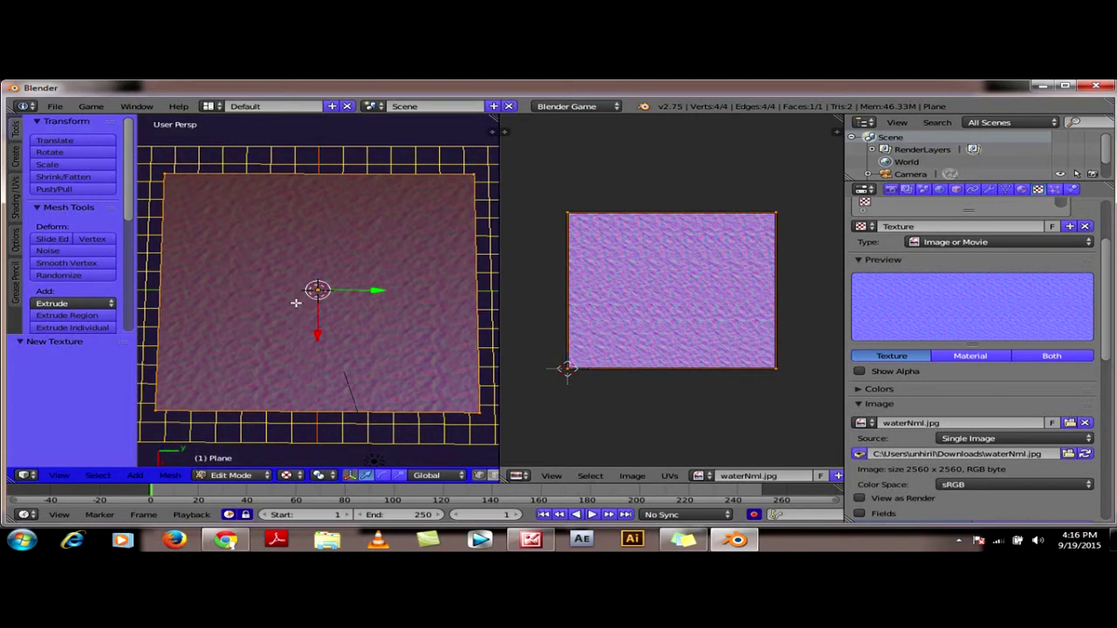
pyautogui.press('Tab')
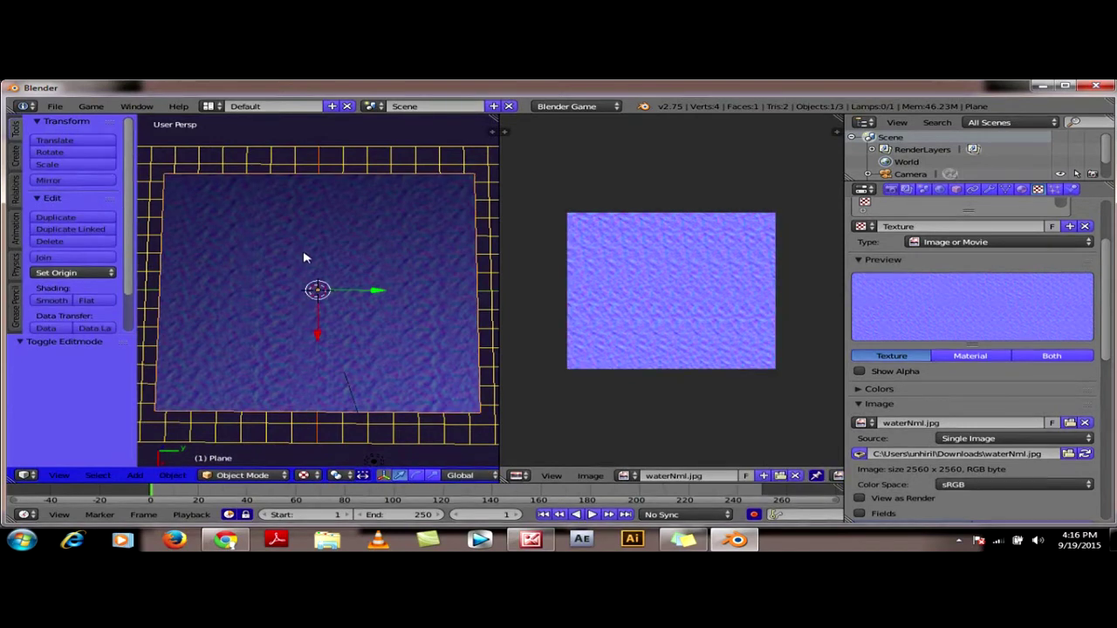
pyautogui.click(247, 476)
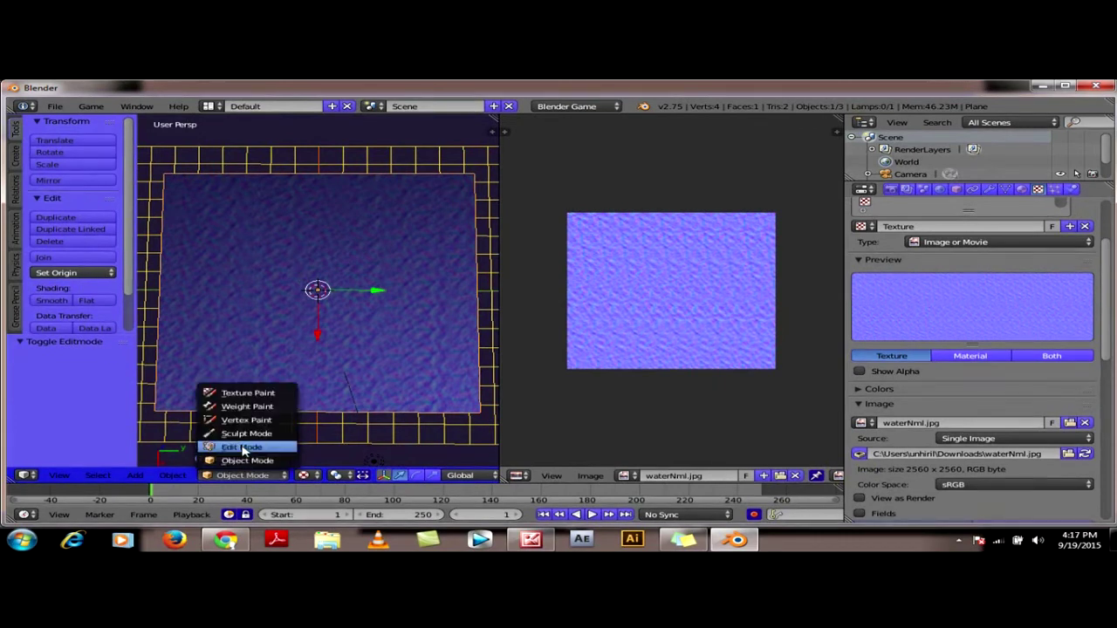
pyautogui.click(246, 461)
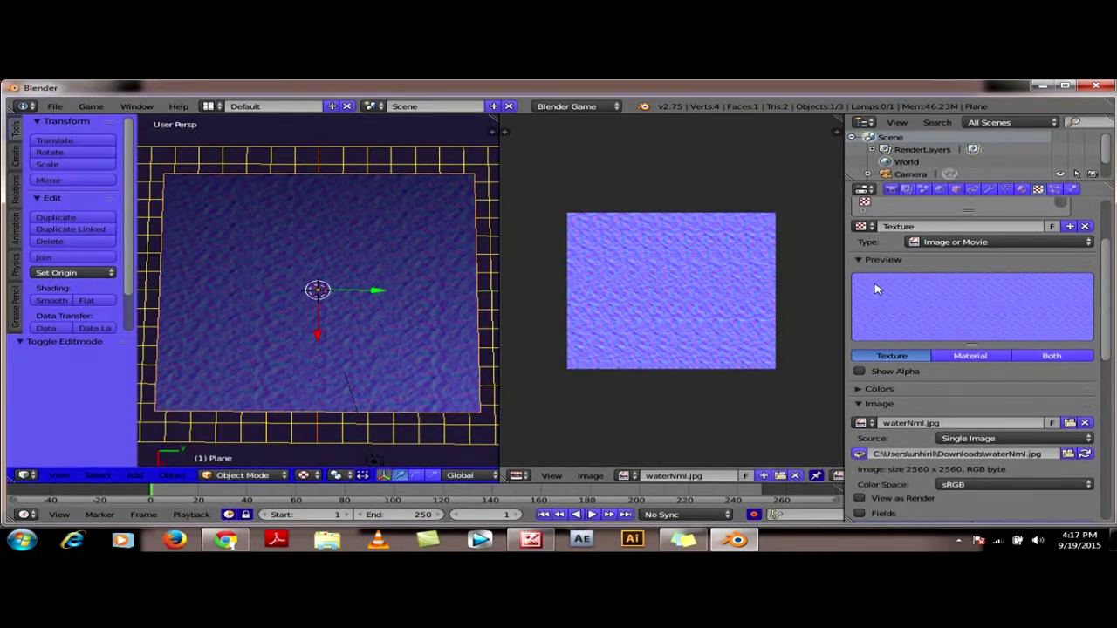
# - Switch the texture's influence from diffuse colour to Normal at 1.000, rippling the plane
pyautogui.scroll(-3, 975, 324)
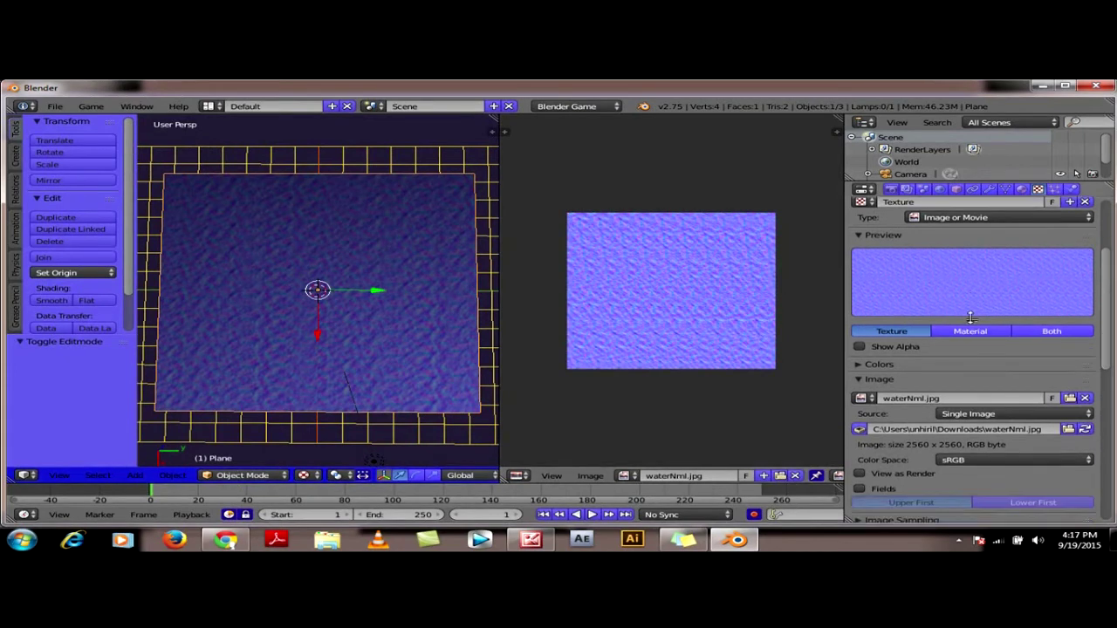
pyautogui.scroll(-5, 975, 324)
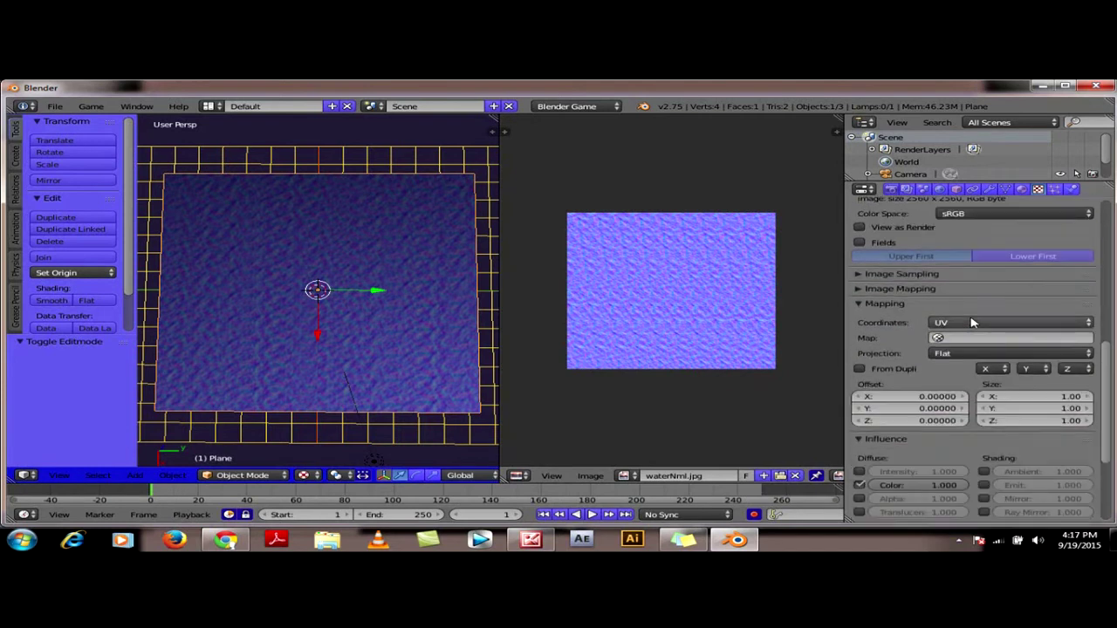
pyautogui.click(862, 275)
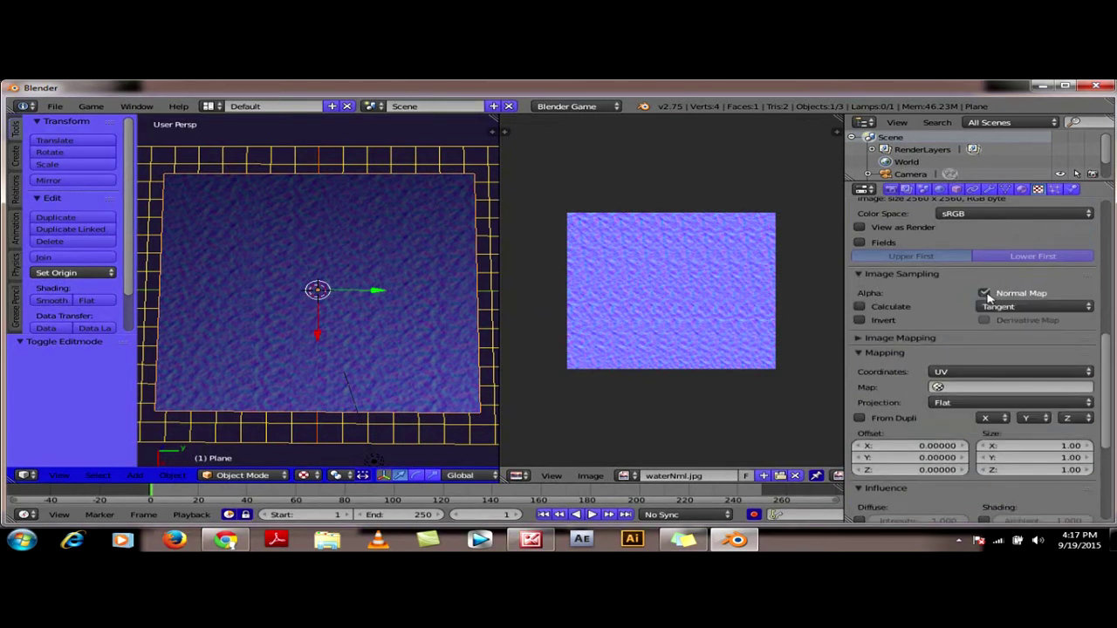
pyautogui.scroll(-5, 920, 302)
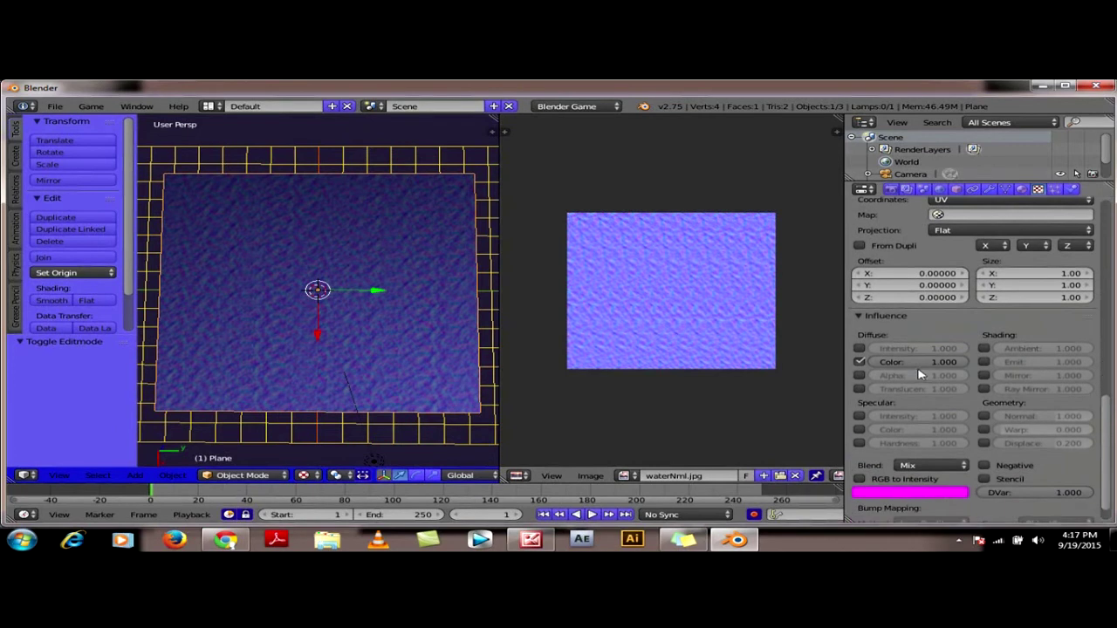
pyautogui.click(861, 363)
pyautogui.click(860, 363)
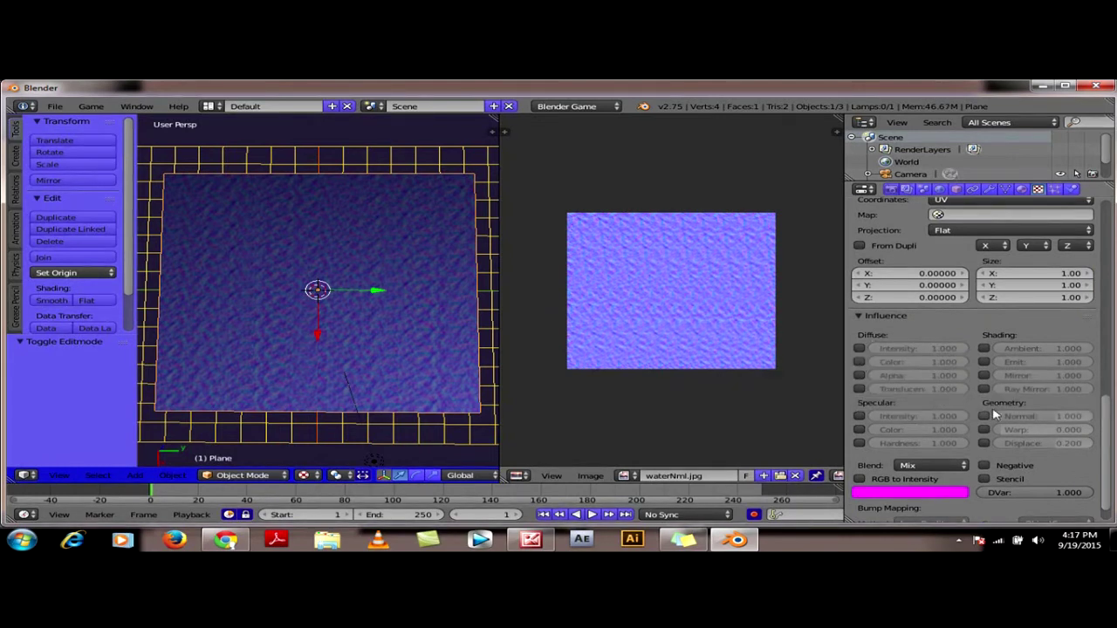
pyautogui.click(984, 416)
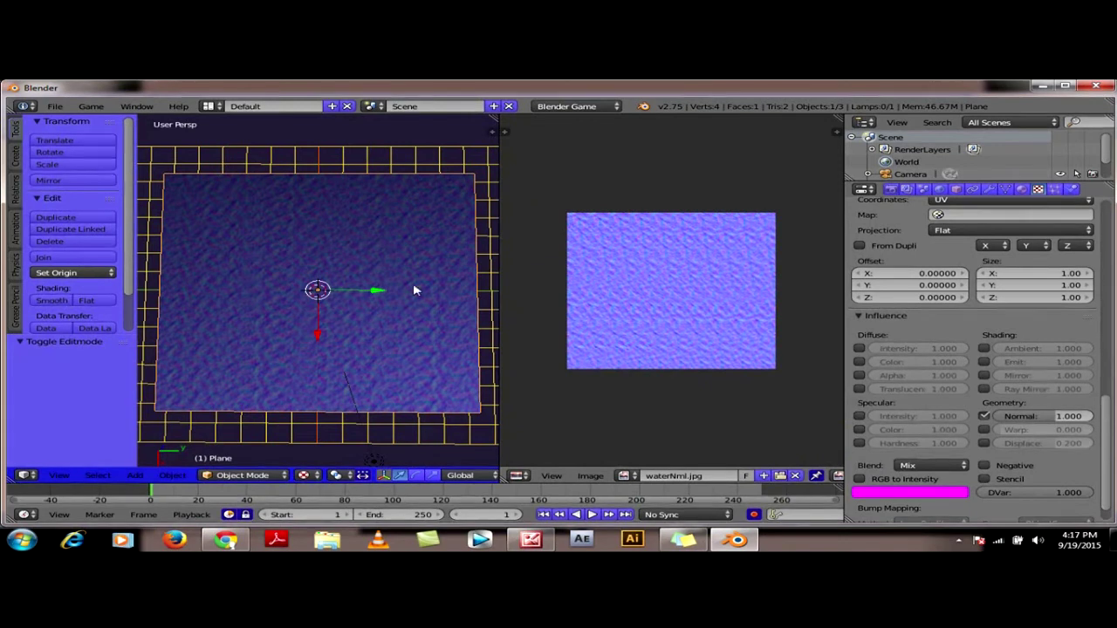
pyautogui.scroll(3, 332, 336)
pyautogui.scroll(-5, 336, 341)
pyautogui.moveTo(337, 347)
pyautogui.mouseDown(button='middle')
pyautogui.moveTo(329, 315)
pyautogui.moveTo(338, 360)
pyautogui.moveTo(337, 344)
pyautogui.mouseUp(button='middle')
pyautogui.scroll(2, 332, 340)
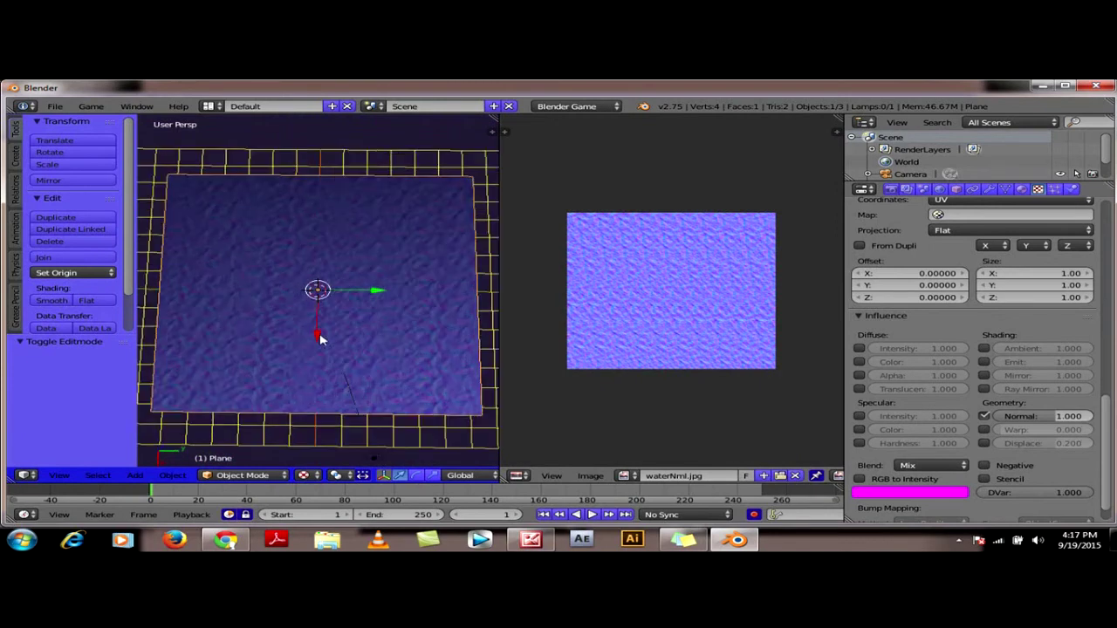
pyautogui.scroll(-1, 319, 336)
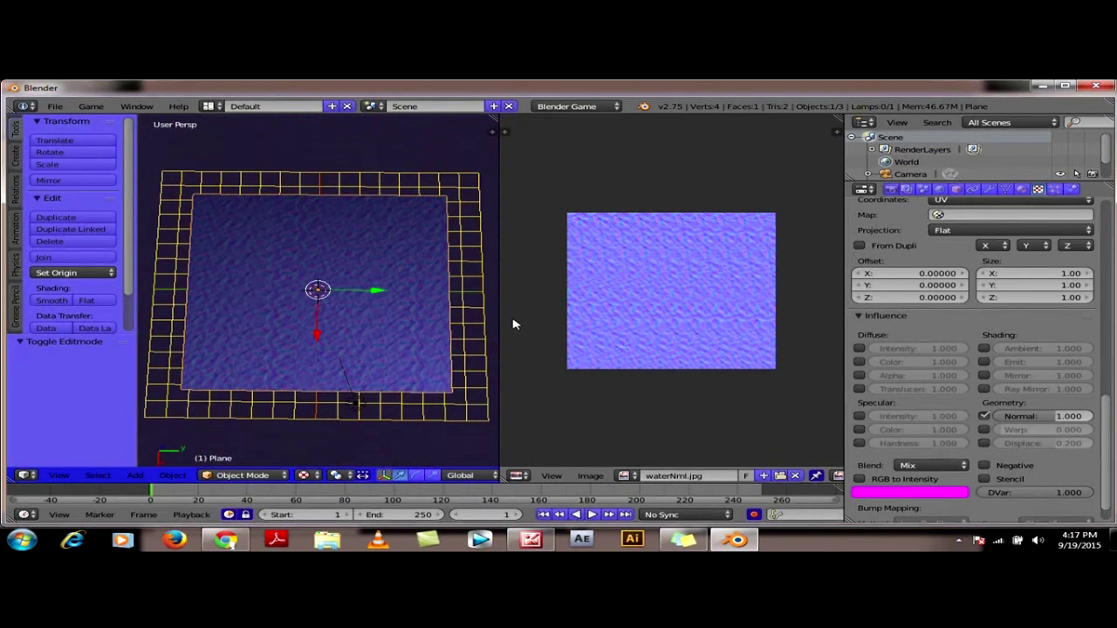
# - Set the game shading to GLSL in the Render settings
pyautogui.click(891, 192)
pyautogui.scroll(-2, 1001, 330)
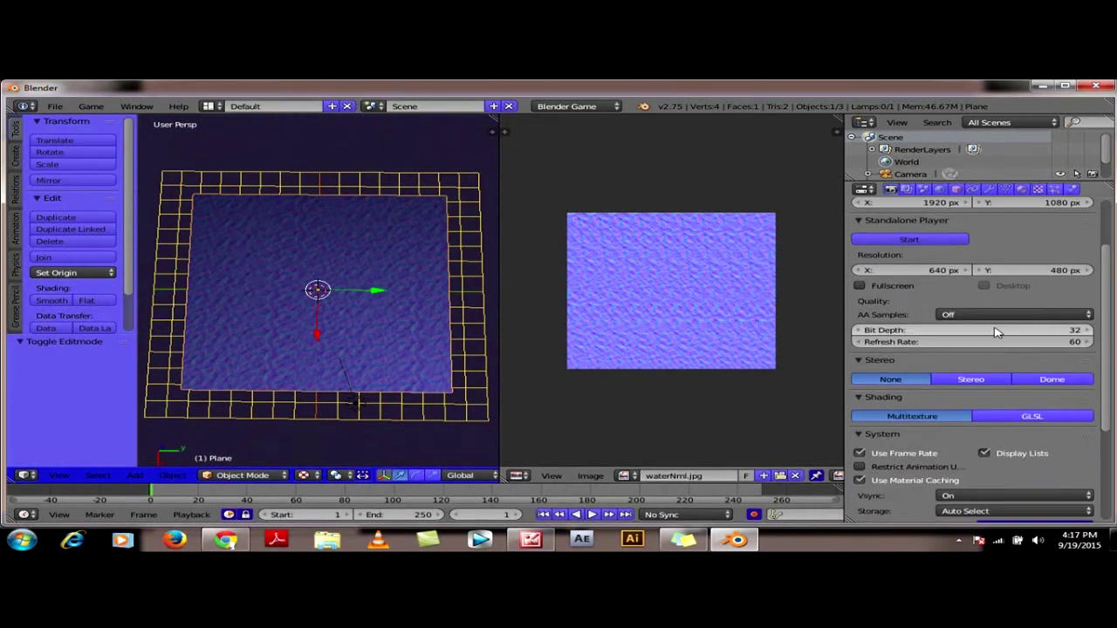
pyautogui.scroll(-1, 998, 333)
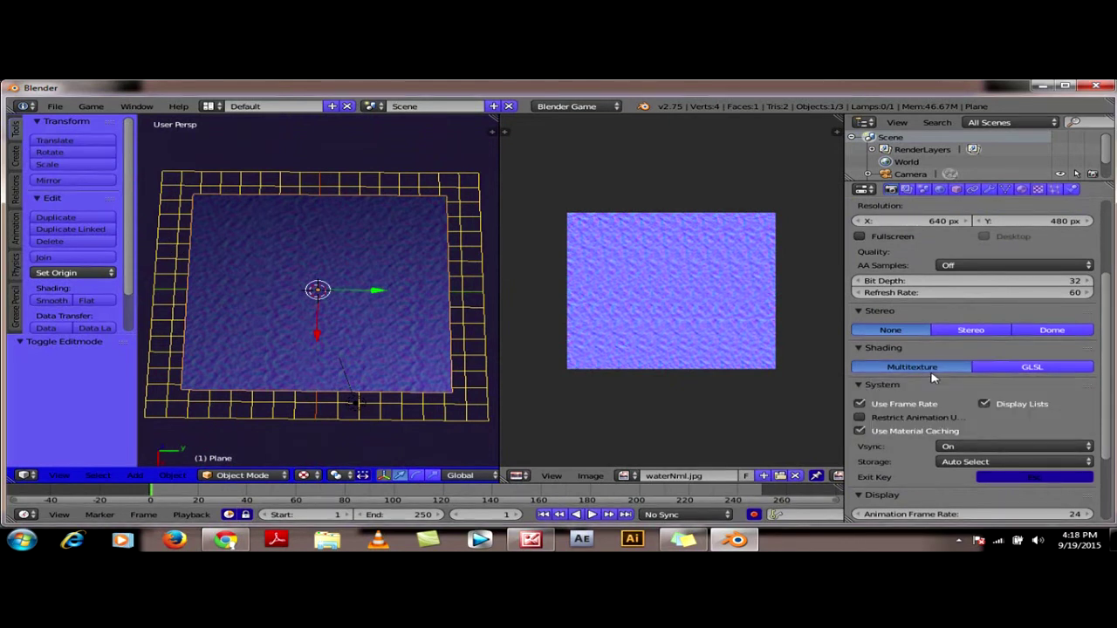
pyautogui.click(1047, 371)
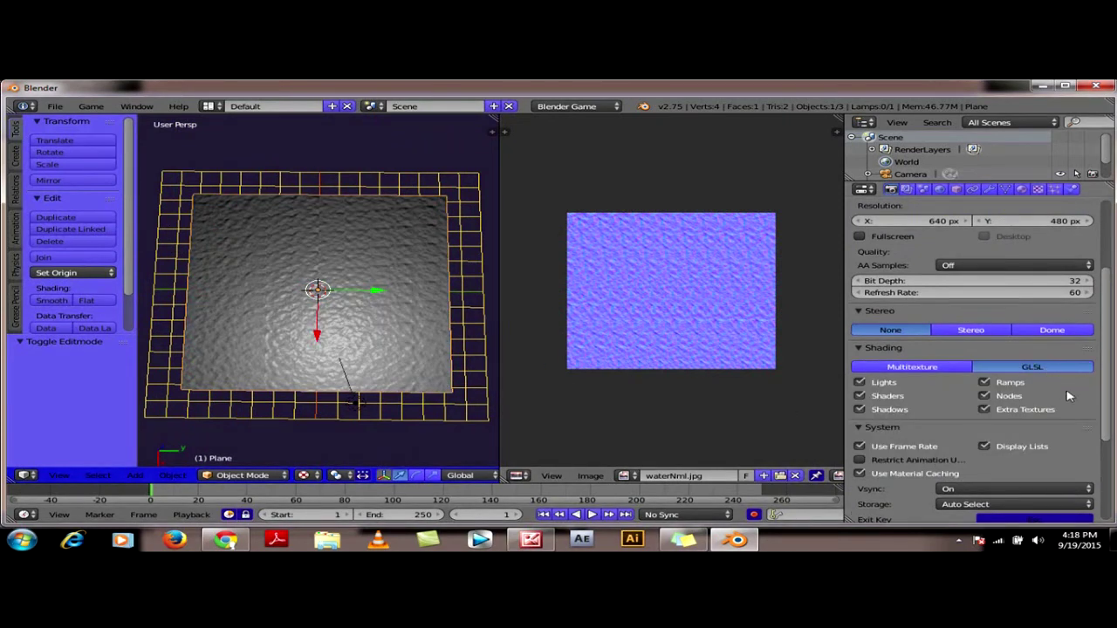
pyautogui.scroll(1, 317, 365)
pyautogui.scroll(2, 317, 365)
pyautogui.scroll(-2, 317, 364)
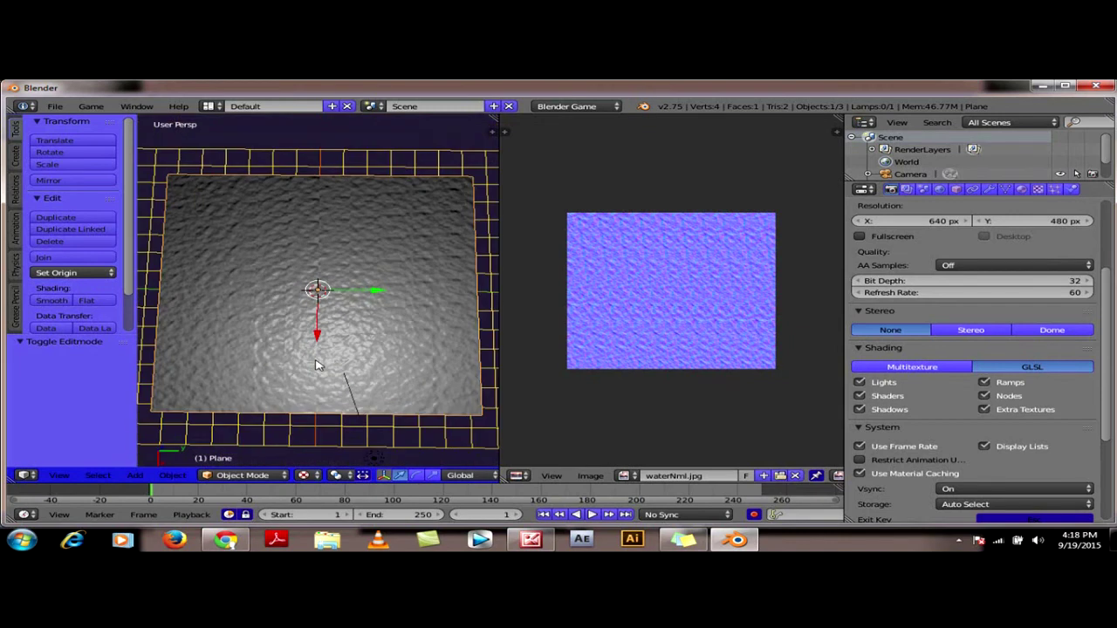
# - Orbit to view the lit, bumpy plane at an angle and return to the Texture settings
pyautogui.moveTo(320, 379)
pyautogui.mouseDown(button='middle')
pyautogui.moveTo(251, 351)
pyautogui.moveTo(317, 368)
pyautogui.moveTo(355, 322)
pyautogui.mouseUp(button='middle')
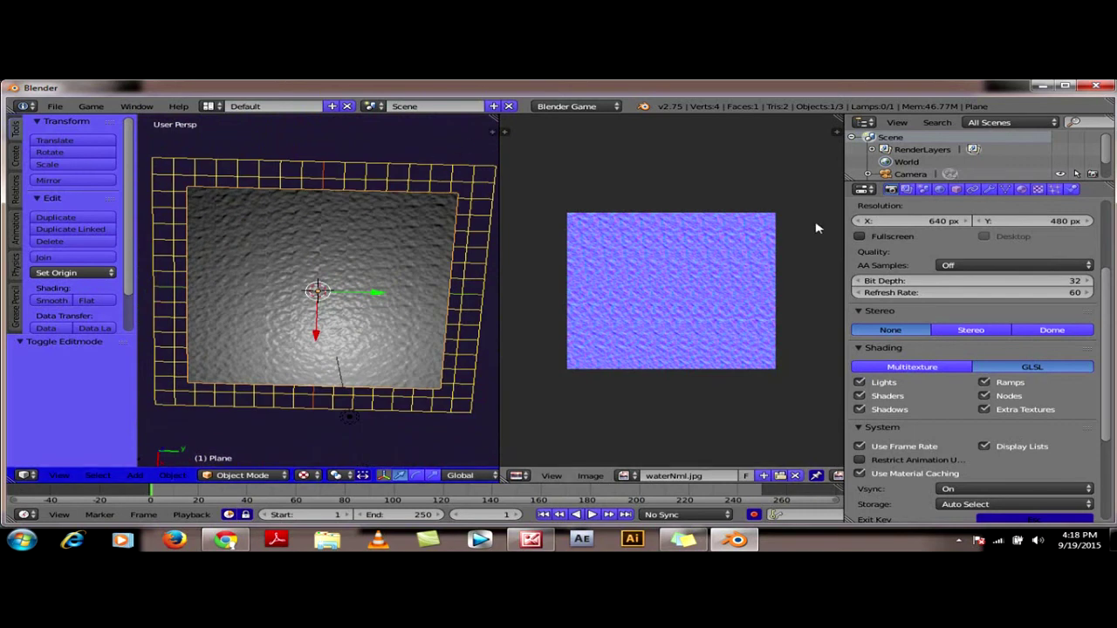
pyautogui.click(1041, 189)
pyautogui.scroll(-1, 1015, 404)
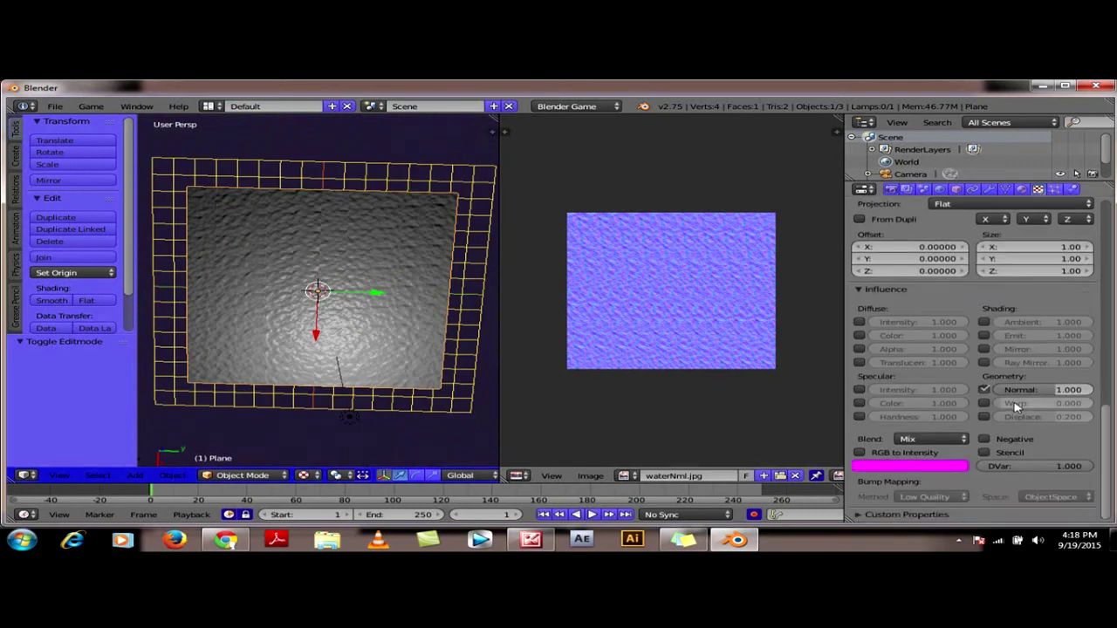
pyautogui.scroll(4, 1015, 404)
pyautogui.scroll(2, 1015, 407)
pyautogui.scroll(3, 1015, 407)
pyautogui.scroll(2, 1015, 406)
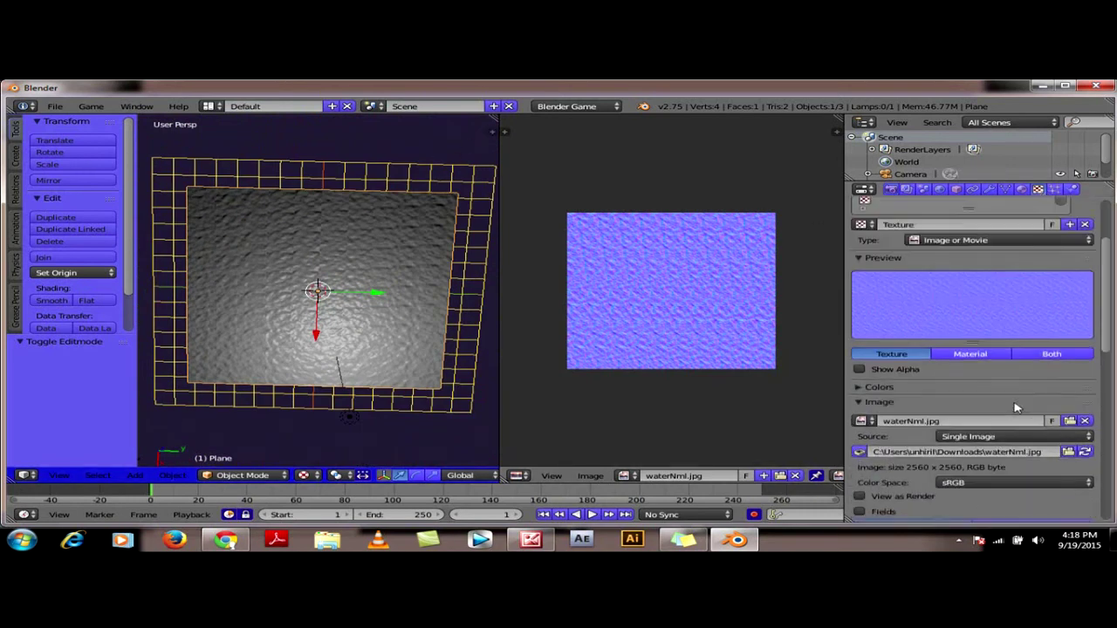
pyautogui.scroll(2, 1015, 406)
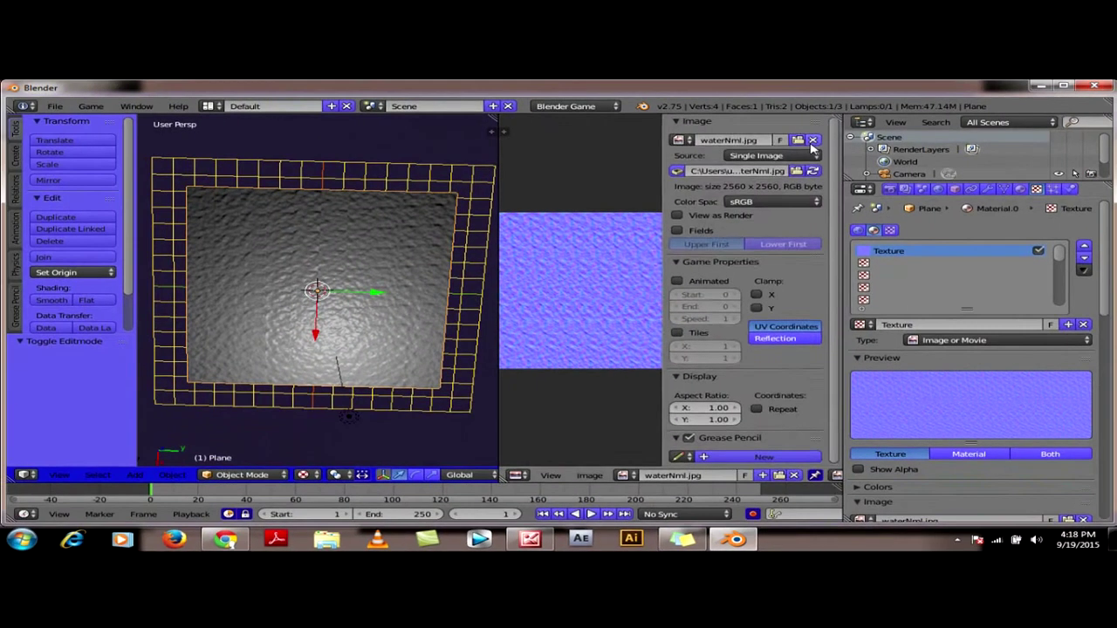
# - Turn on Animated and Tiles for the water image with animation speed 10
pyautogui.press('n')
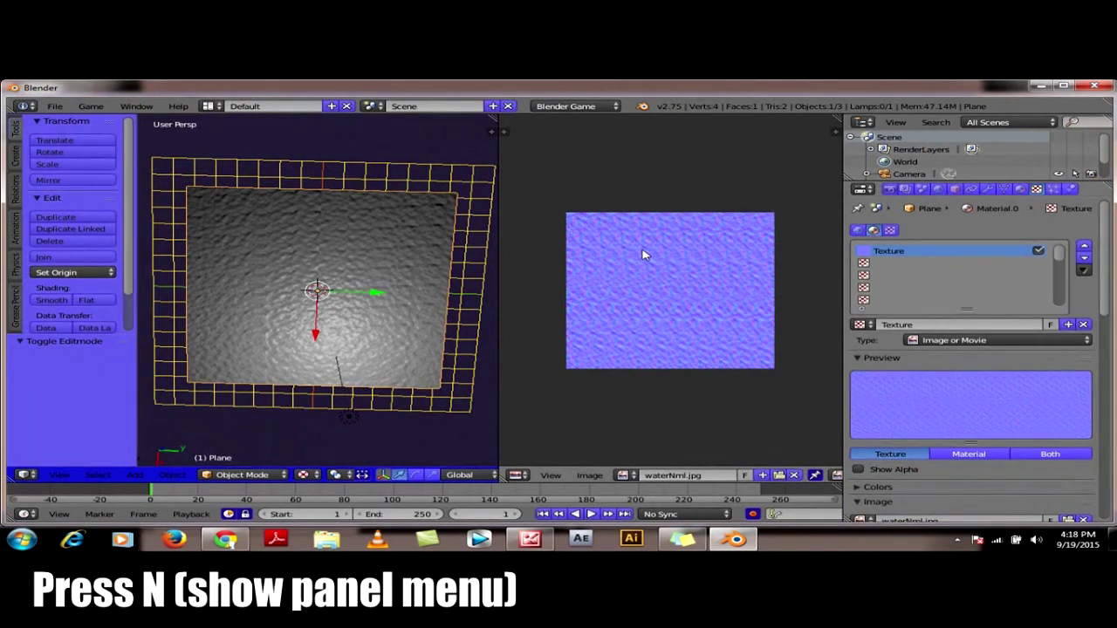
pyautogui.press('n')
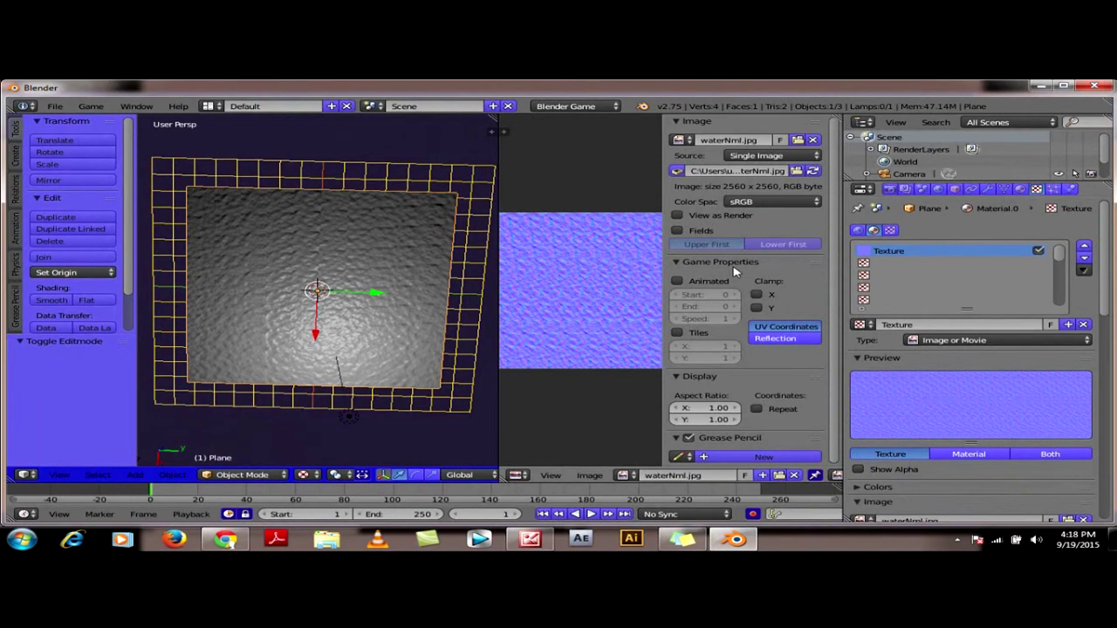
pyautogui.click(678, 282)
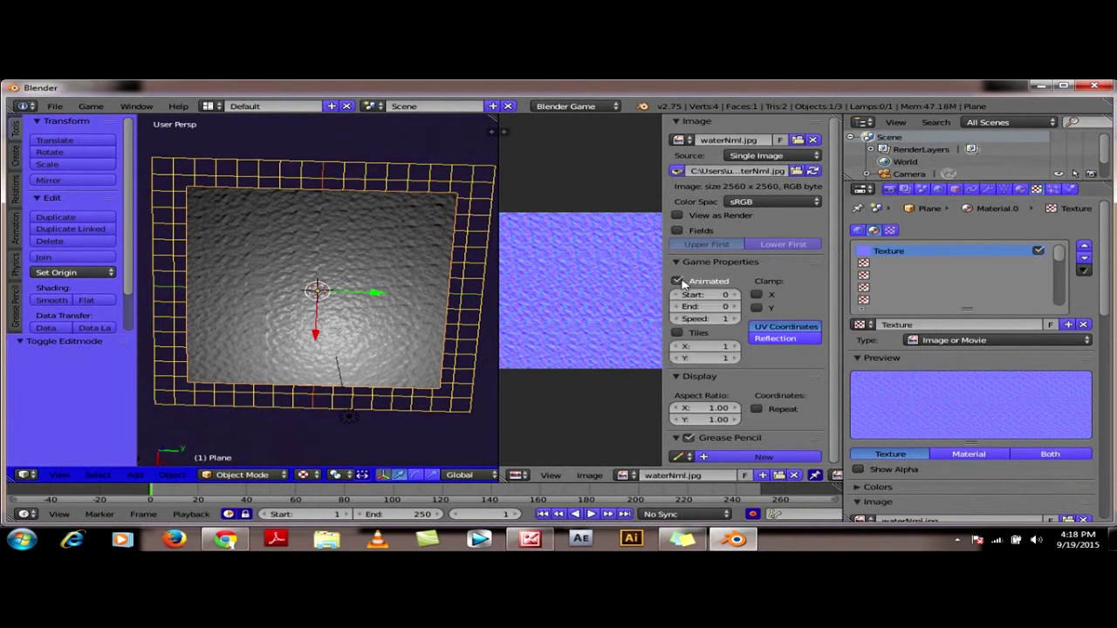
pyautogui.click(679, 335)
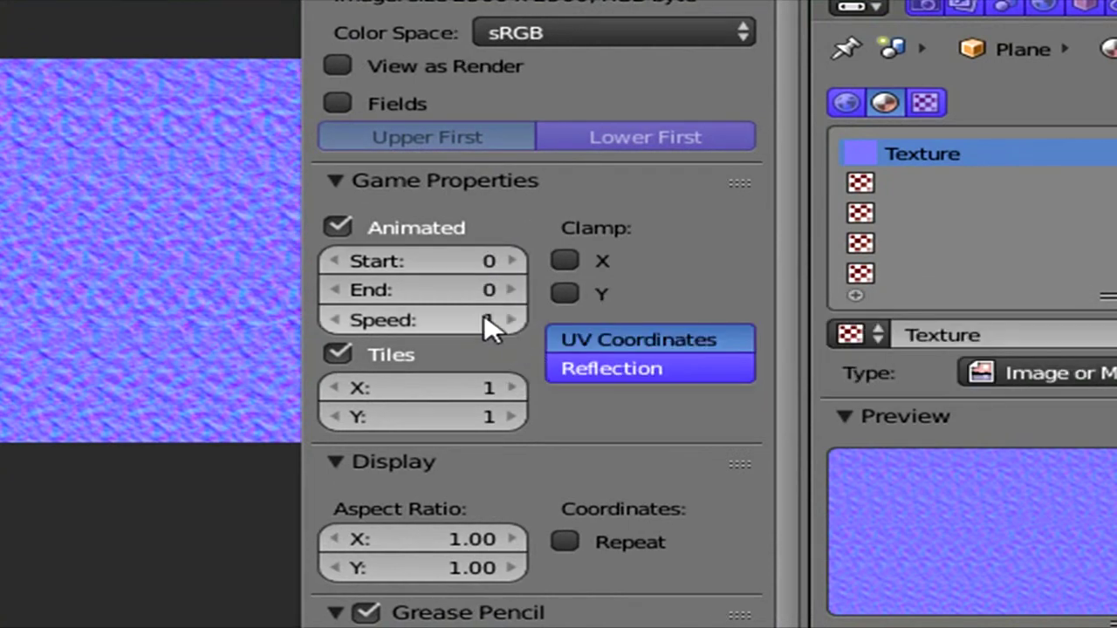
pyautogui.click(479, 317)
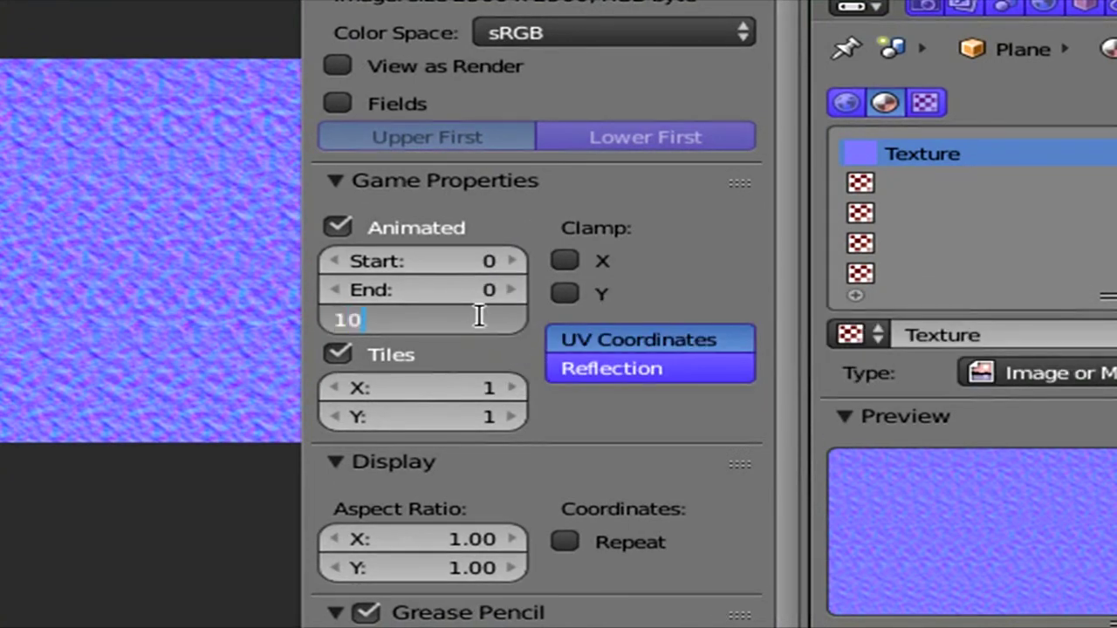
pyautogui.press('Return')
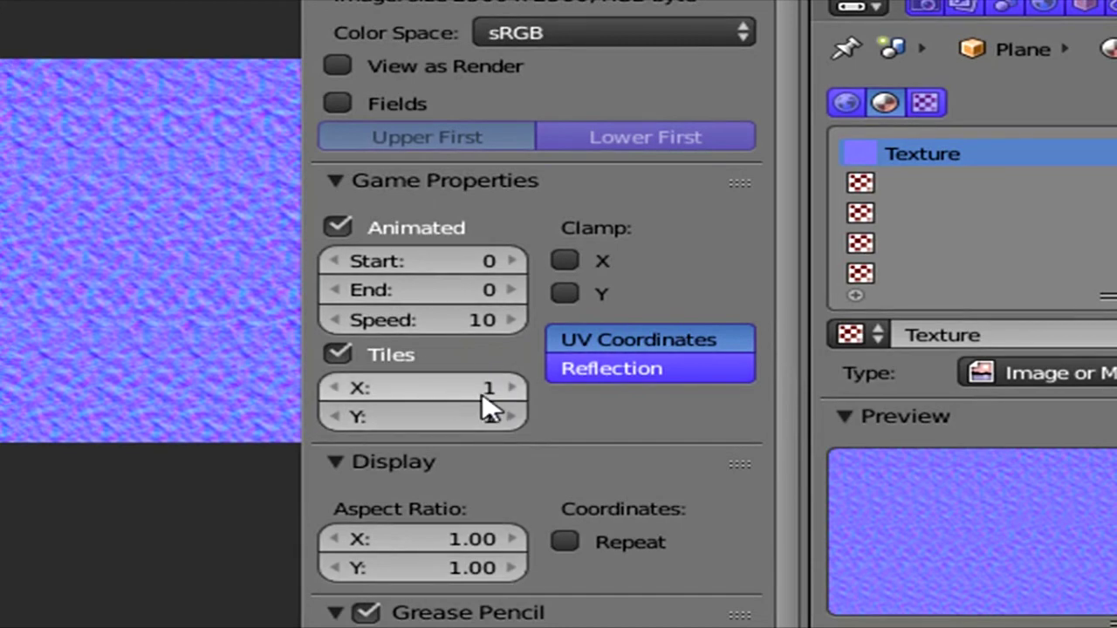
# - Set the image tiling to 10 in X and 10 in Y
pyautogui.click(482, 393)
pyautogui.write('10')
pyautogui.press('Return')
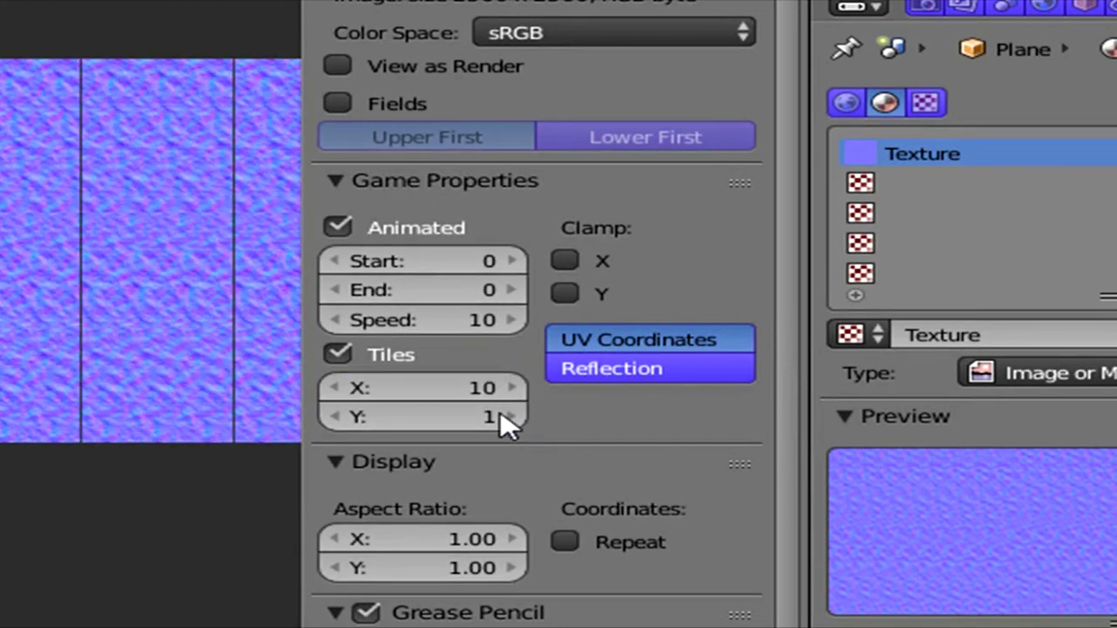
pyautogui.click(459, 419)
pyautogui.write('10')
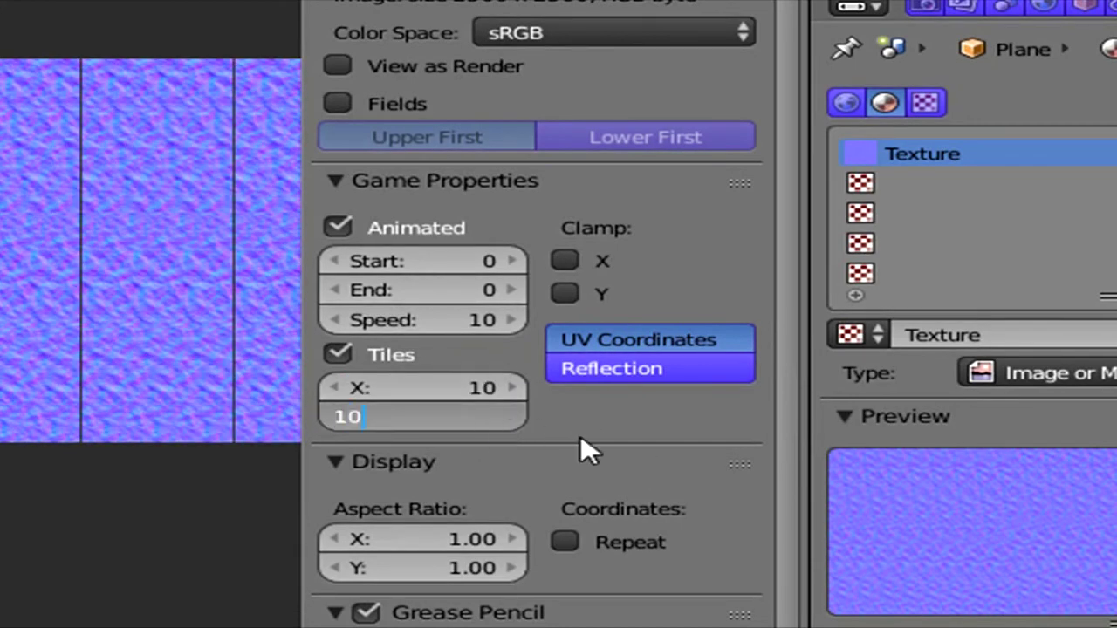
pyautogui.press('Return')
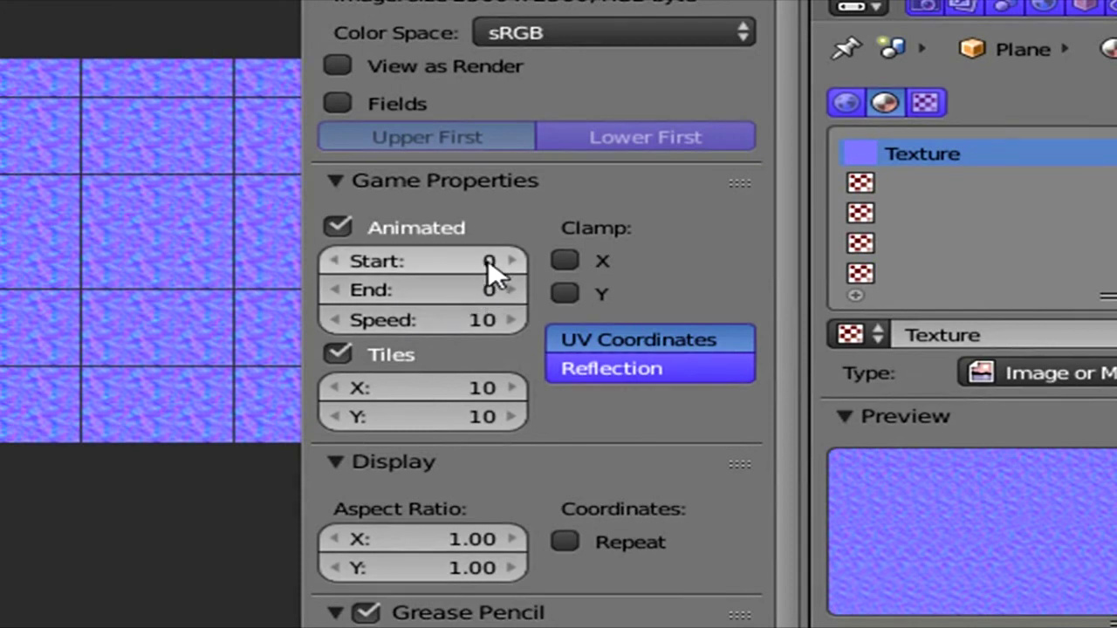
# - Set the animation end frame to 99
pyautogui.click(498, 291)
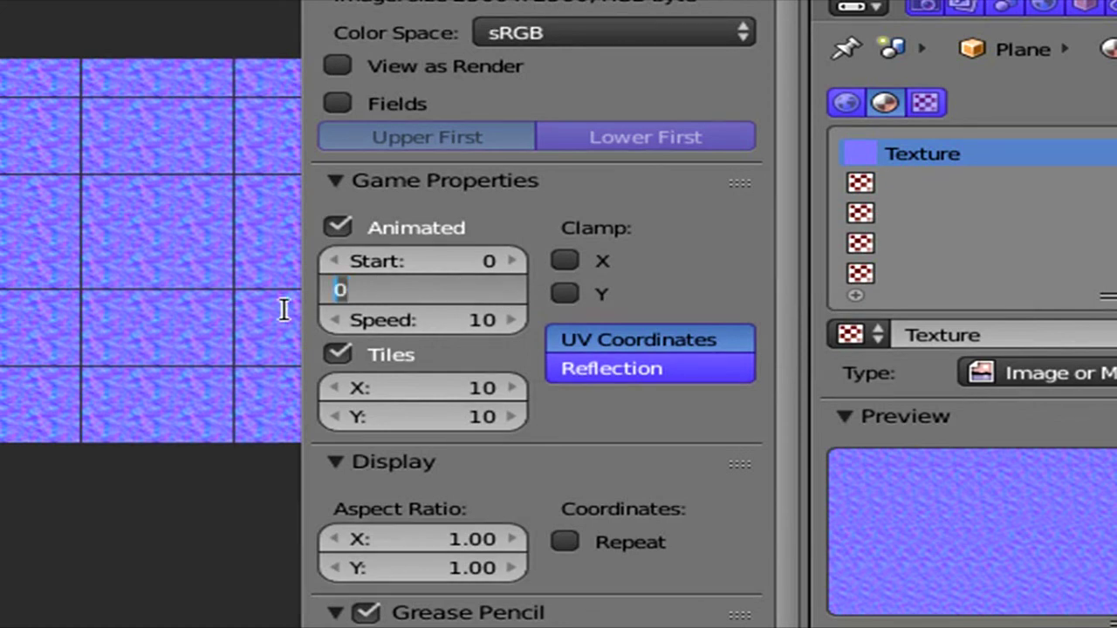
pyautogui.press('Return')
pyautogui.click(514, 290)
pyautogui.click(513, 290)
pyautogui.click(514, 290)
pyautogui.moveTo(376, 292)
pyautogui.mouseDown()
pyautogui.moveTo(392, 292)
pyautogui.moveTo(378, 287)
pyautogui.mouseUp()
pyautogui.click(472, 292)
pyautogui.write('99')
pyautogui.press('Return')
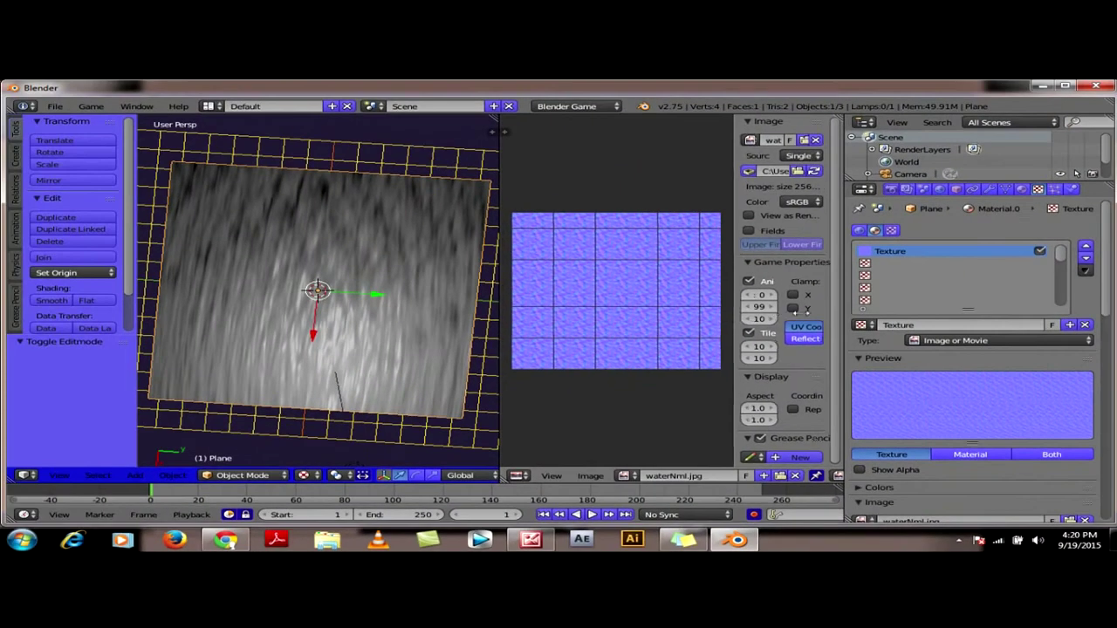
# - Hide the image side panel, widen the 3D view, and run the game briefly to watch the tiled water animate
pyautogui.press('n')
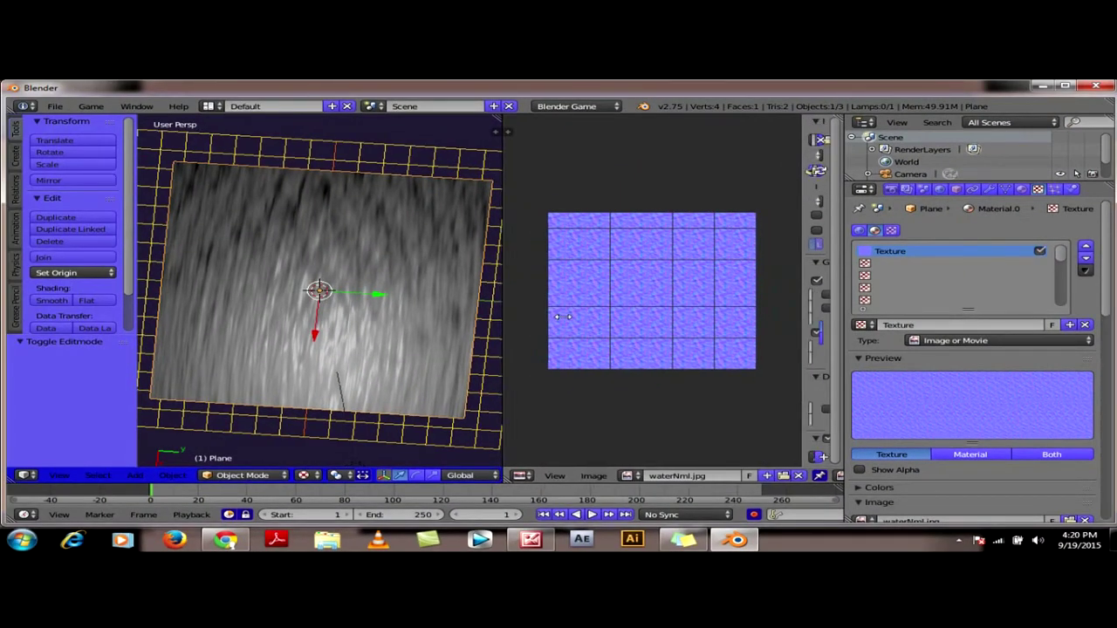
pyautogui.moveTo(560, 316); pyautogui.dragTo(659, 316)
pyautogui.moveTo(397, 313); pyautogui.dragTo(390, 294, button='middle')
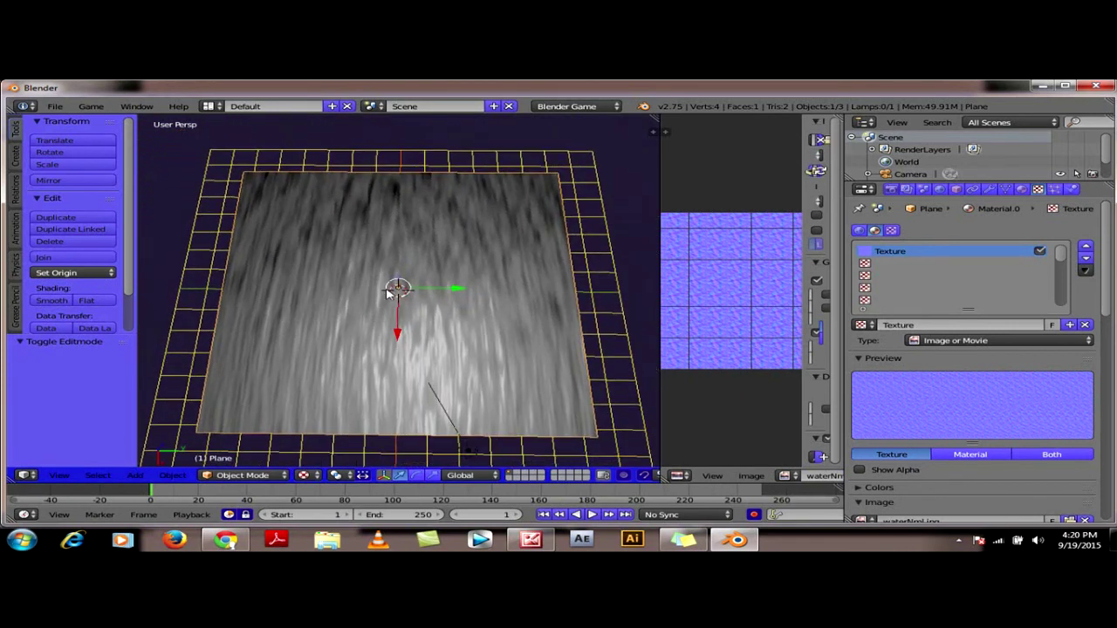
pyautogui.press('p')
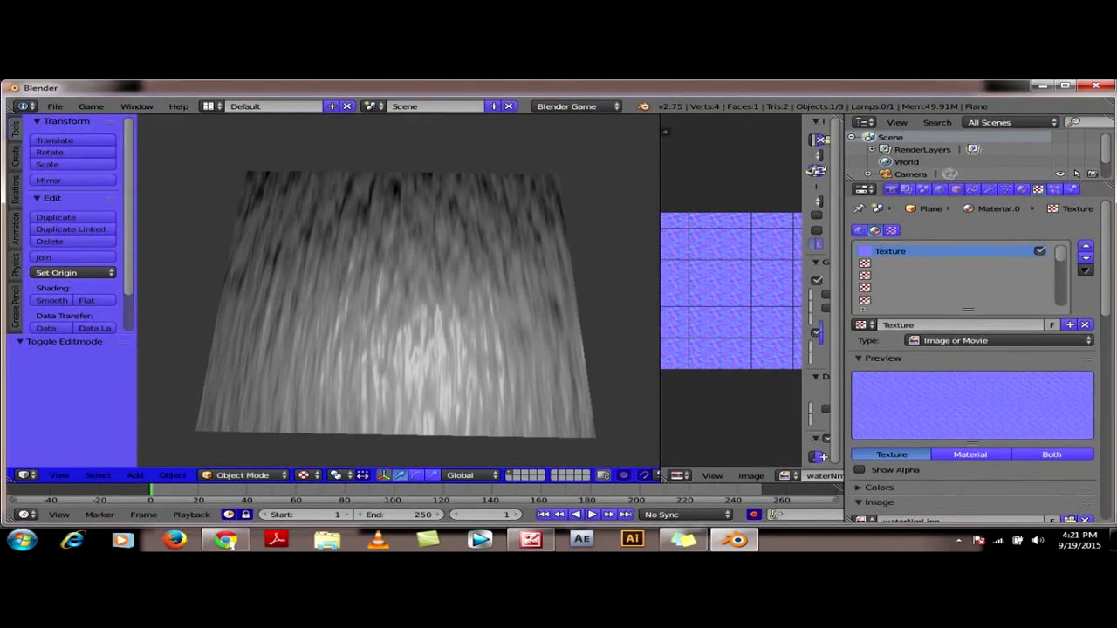
pyautogui.press('Escape')
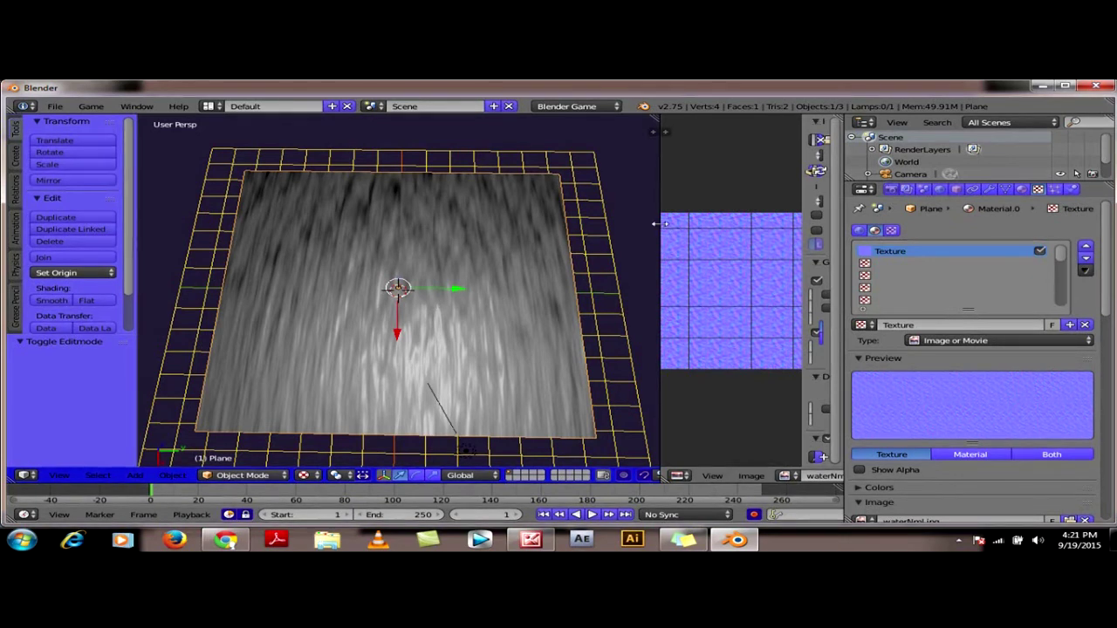
# - Widen the image editor and create a new texture in the empty second slot
pyautogui.moveTo(660, 222); pyautogui.dragTo(576, 222)
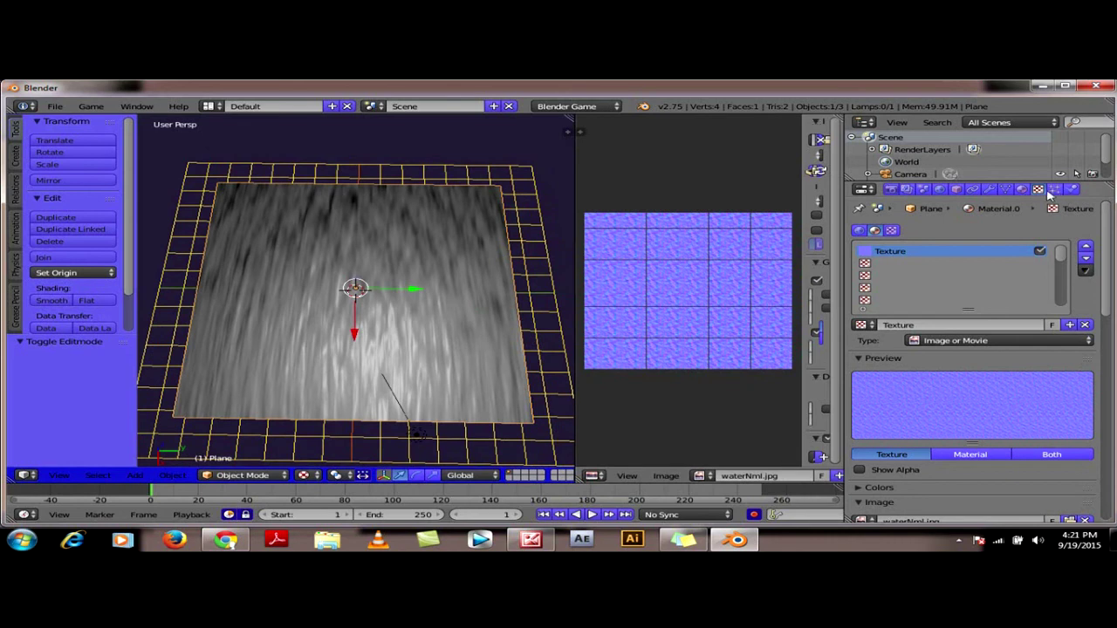
pyautogui.click(866, 263)
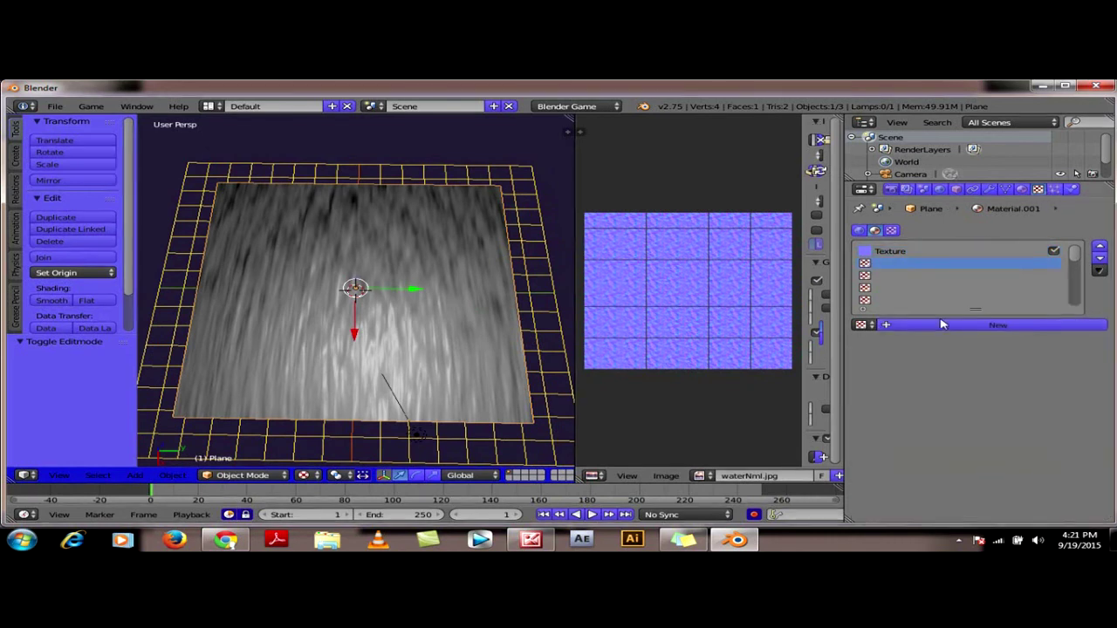
pyautogui.click(947, 324)
pyautogui.scroll(-2, 1034, 481)
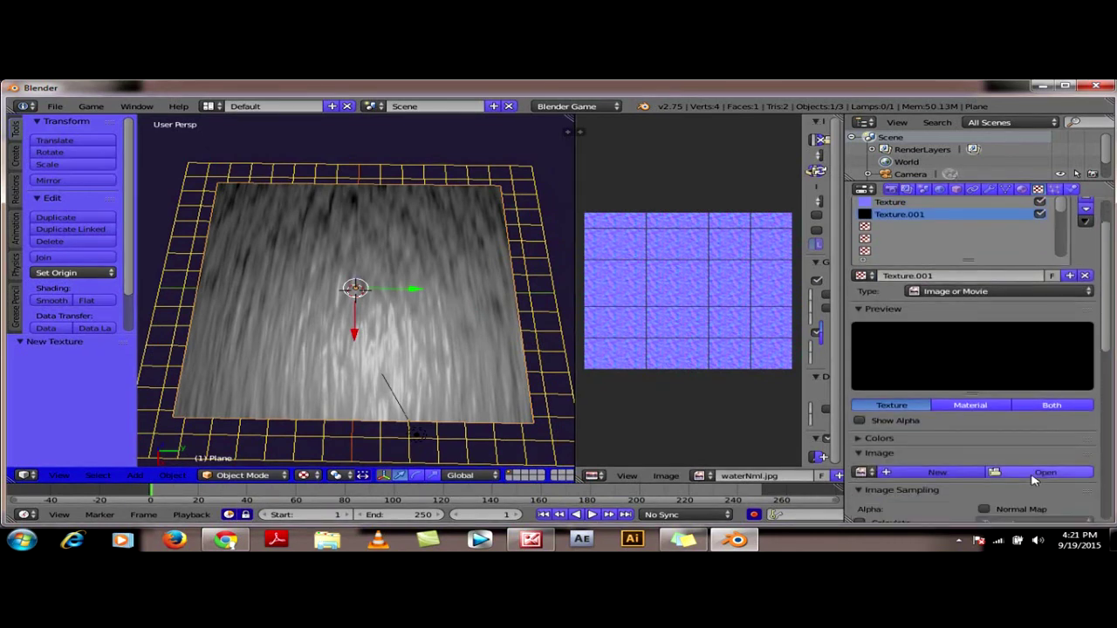
# - Load waterNml.jpg from the Downloads folder as the new texture's image
pyautogui.click(1039, 473)
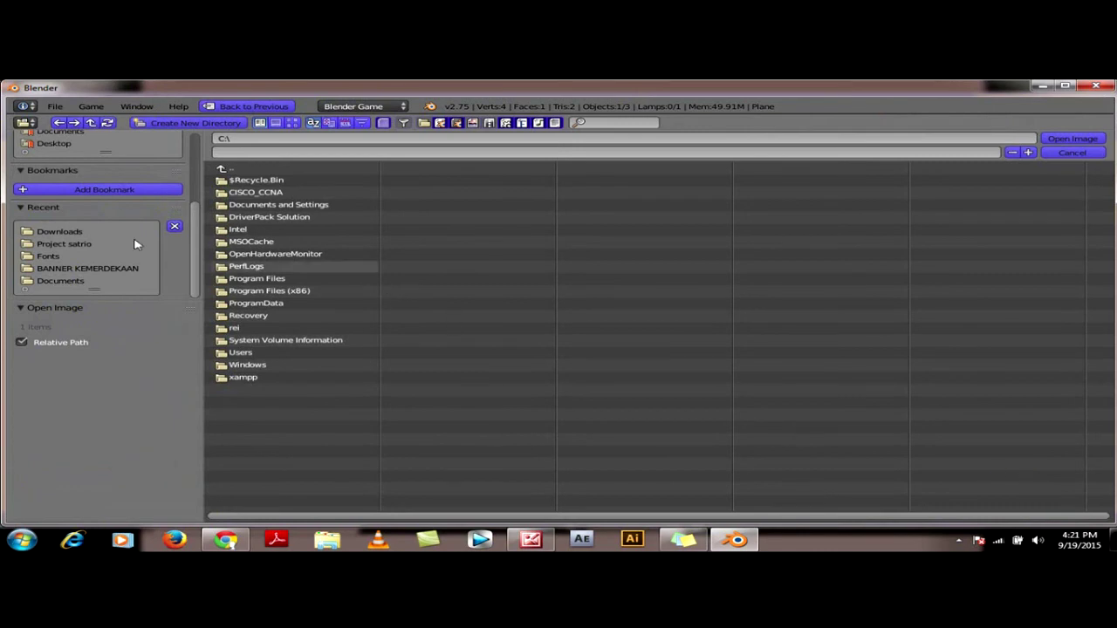
pyautogui.click(73, 233)
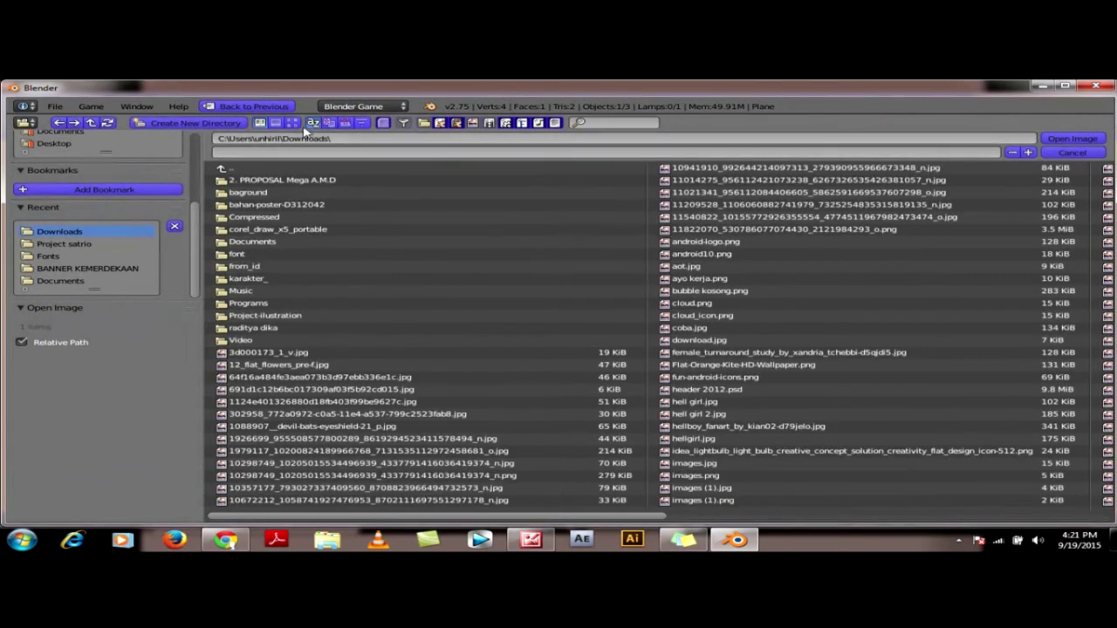
pyautogui.click(293, 123)
pyautogui.scroll(-2, 691, 453)
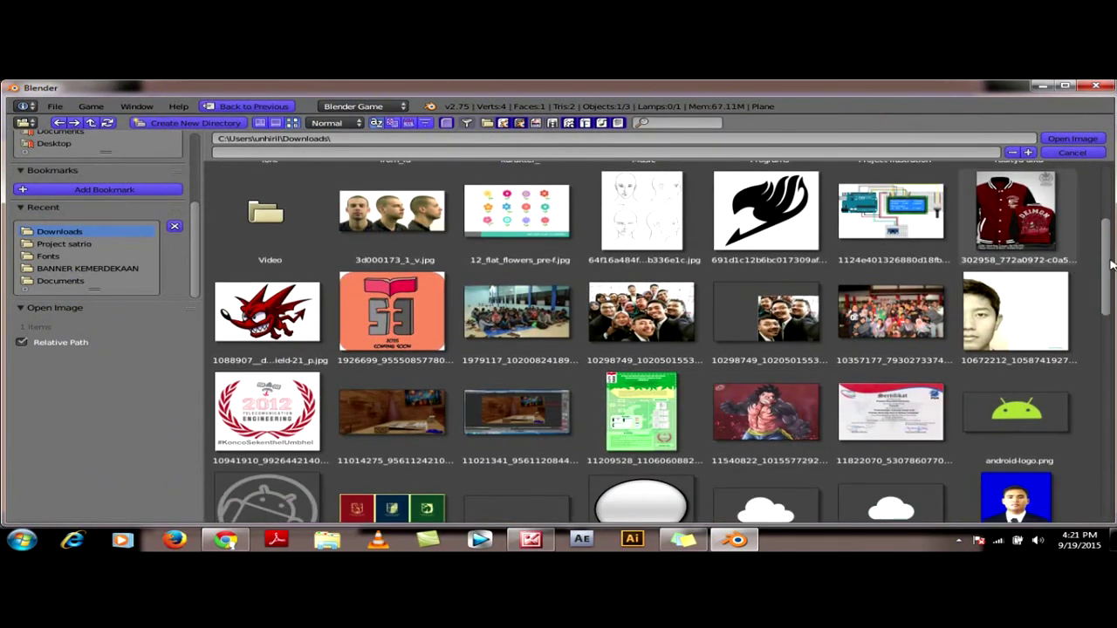
pyautogui.moveTo(1107, 266); pyautogui.dragTo(1105, 518)
pyautogui.click(367, 500)
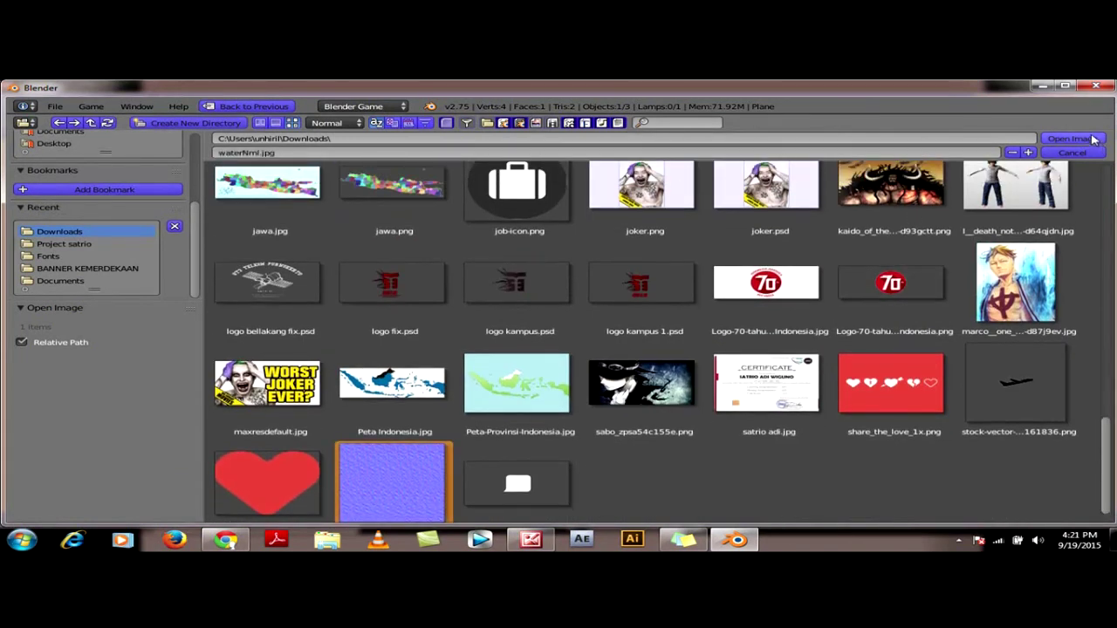
pyautogui.click(1085, 140)
pyautogui.moveTo(294, 242); pyautogui.dragTo(307, 267, button='middle')
# - Make the texture a normal map affecting Geometry Normal instead of Diffuse Color
pyautogui.scroll(-3, 986, 425)
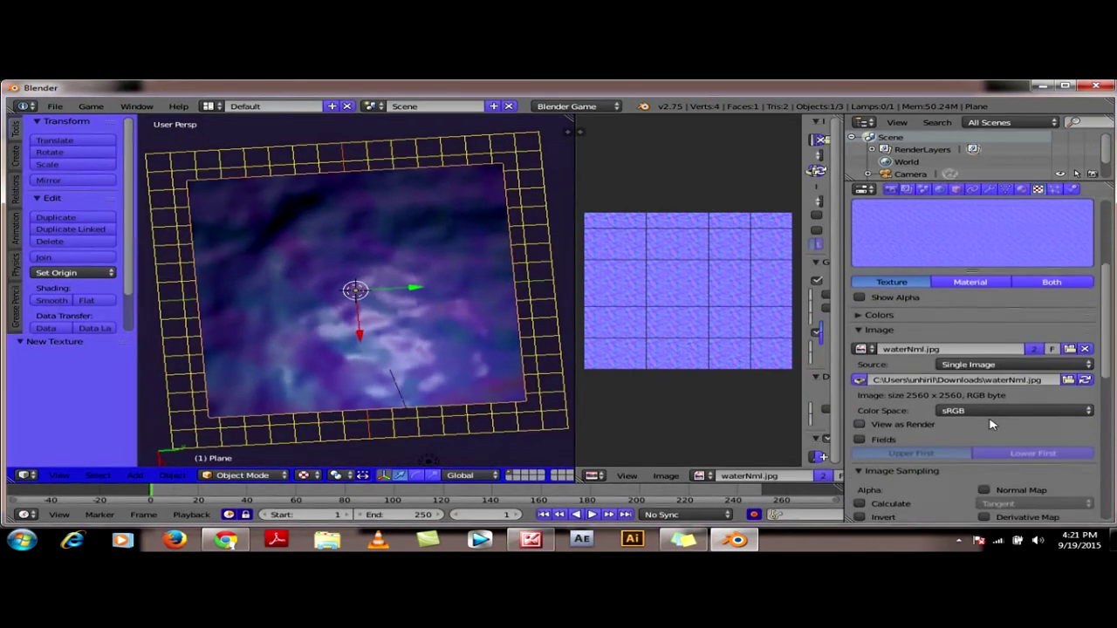
pyautogui.scroll(-3, 987, 425)
pyautogui.scroll(-3, 986, 425)
pyautogui.click(983, 317)
pyautogui.scroll(-2, 947, 371)
pyautogui.scroll(-3, 945, 373)
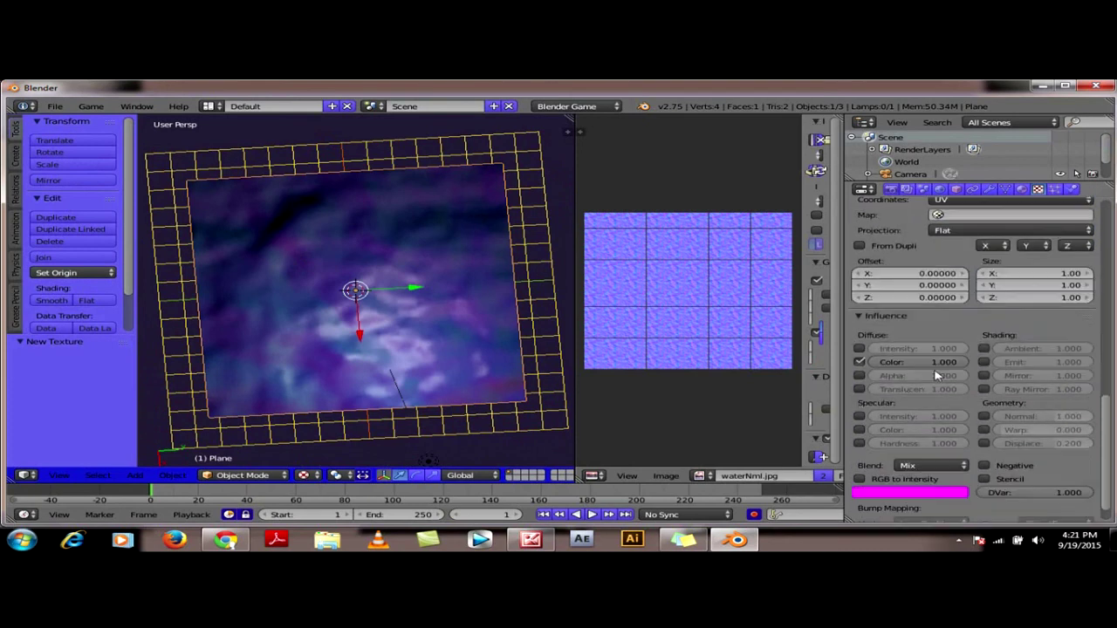
pyautogui.click(860, 363)
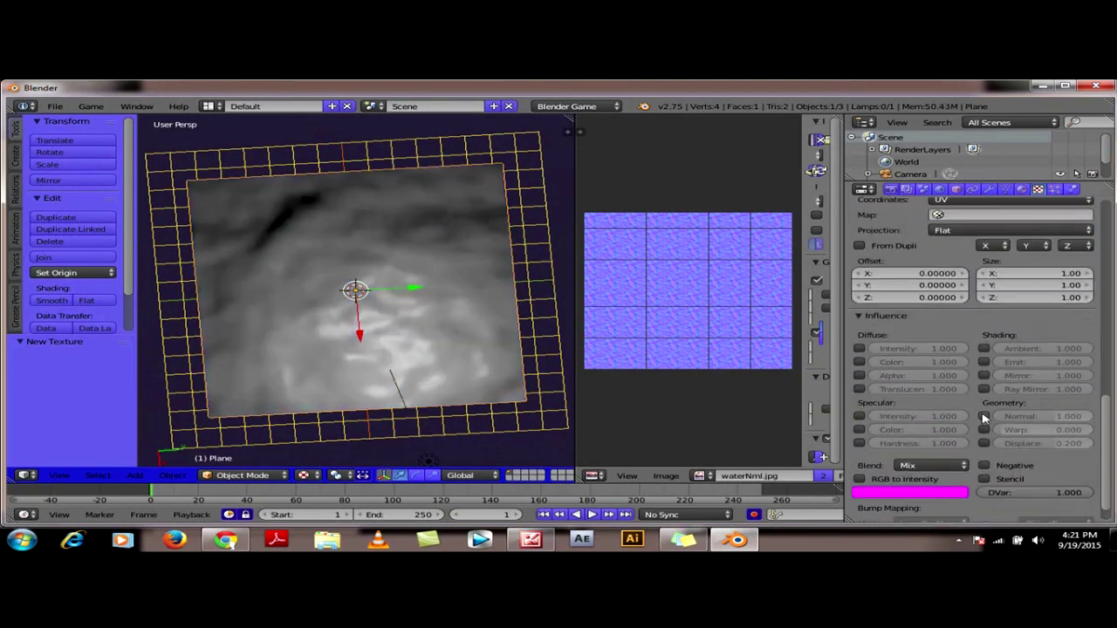
pyautogui.click(984, 416)
# - Set the texture coordinates to Reflection
pyautogui.scroll(2, 942, 410)
pyautogui.scroll(2, 925, 406)
pyautogui.scroll(2, 908, 400)
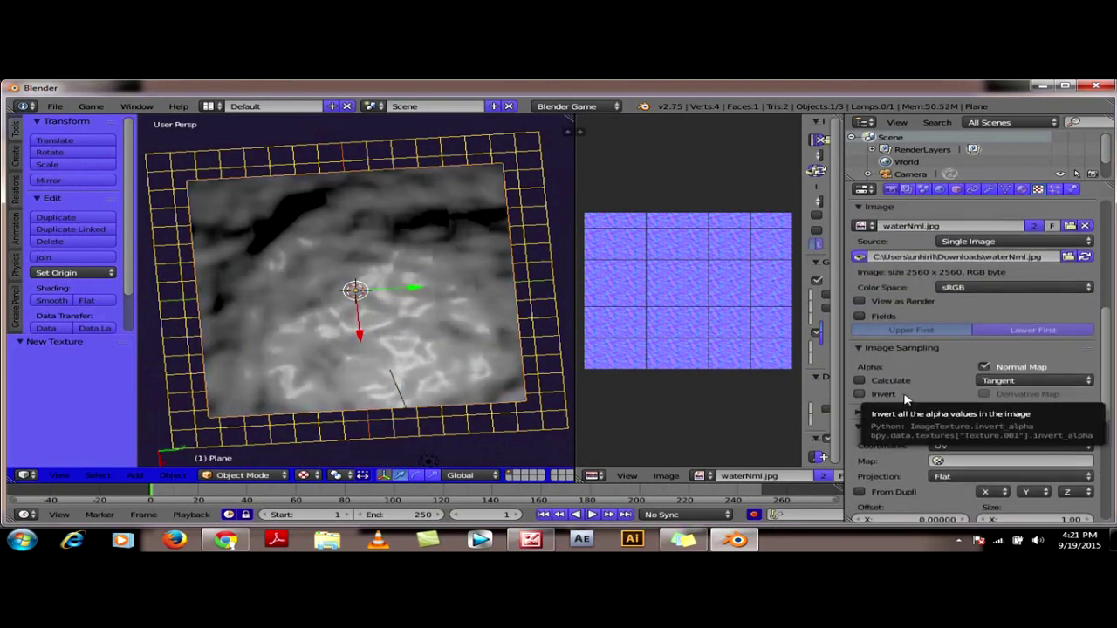
pyautogui.scroll(-2, 1026, 441)
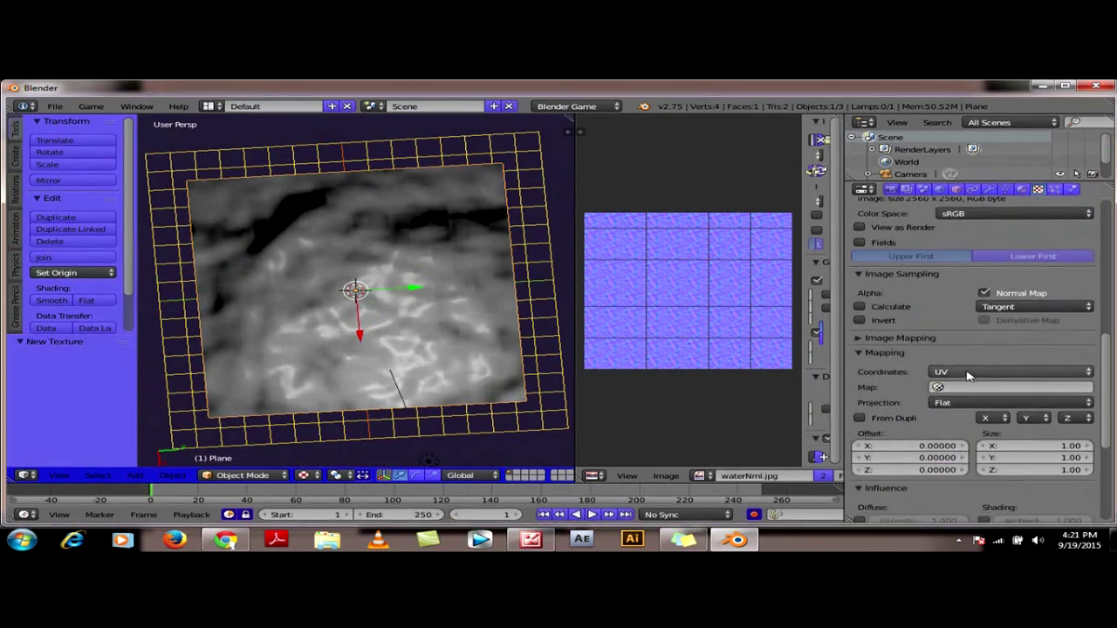
pyautogui.click(971, 372)
pyautogui.click(963, 269)
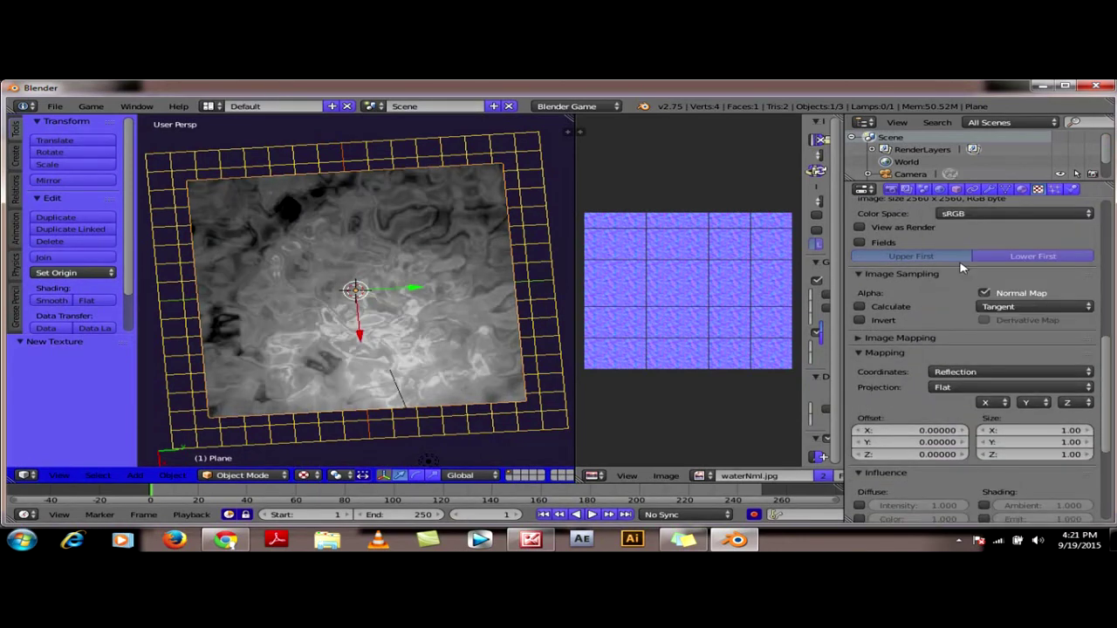
# - Preview the reflection-mapped water in the game, then bring up the Material settings
pyautogui.moveTo(462, 387)
pyautogui.mouseDown(button='middle')
pyautogui.moveTo(325, 356)
pyautogui.moveTo(345, 354)
pyautogui.moveTo(346, 336)
pyautogui.mouseUp(button='middle')
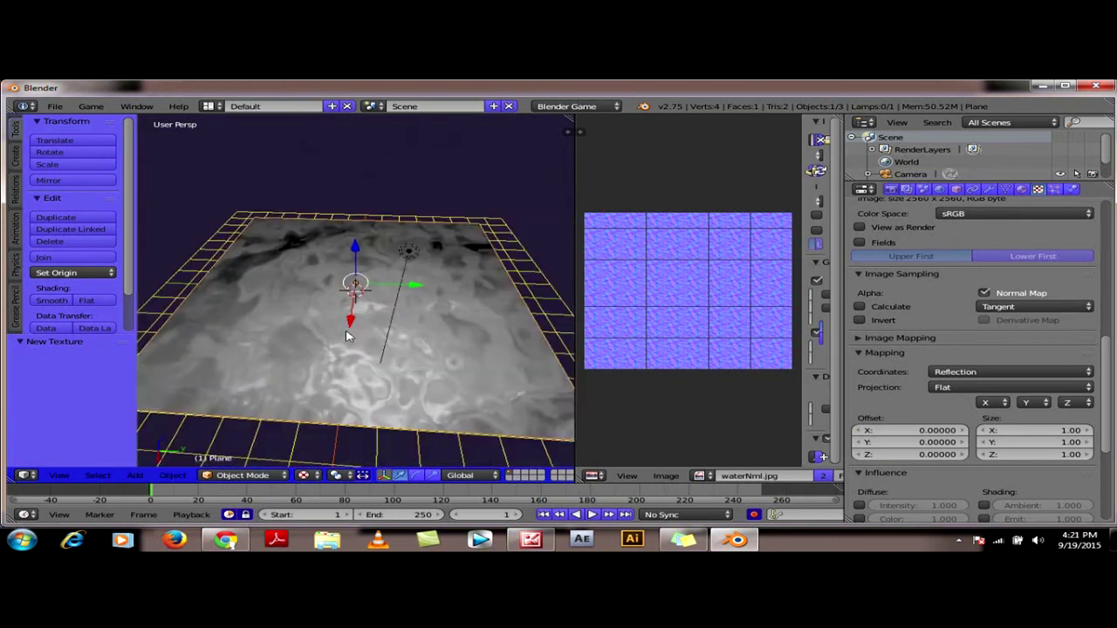
pyautogui.press('p')
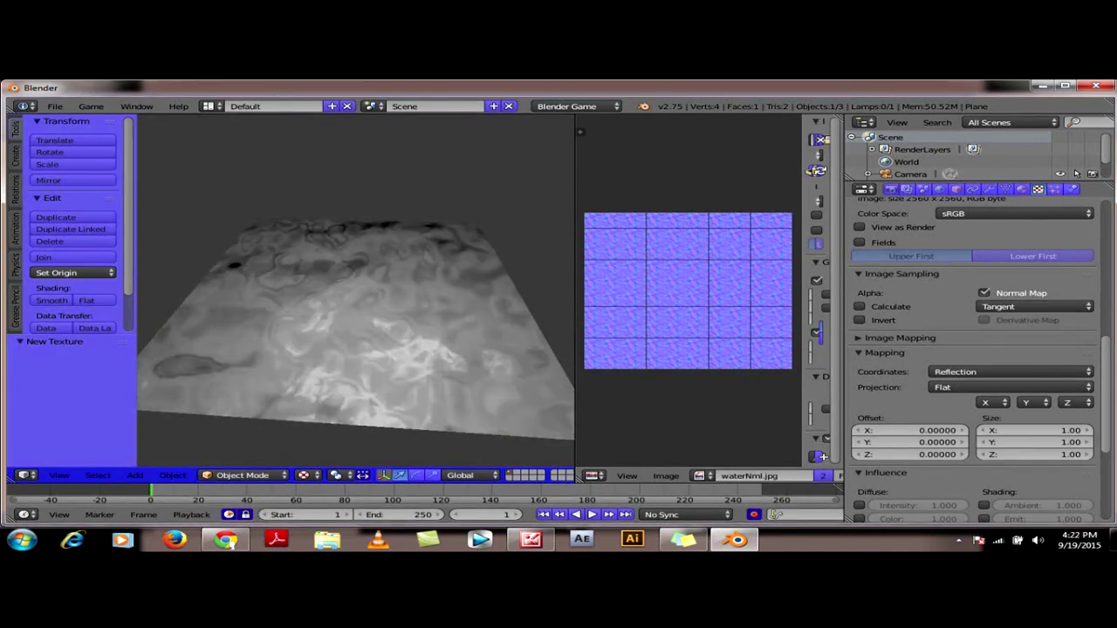
pyautogui.press('Escape')
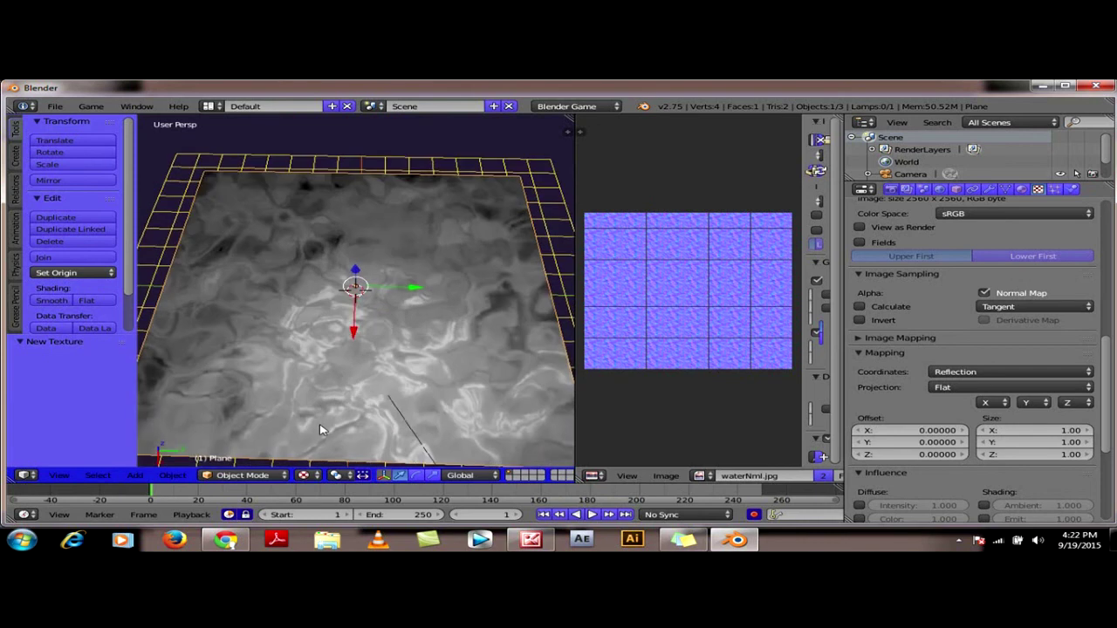
pyautogui.moveTo(333, 427); pyautogui.dragTo(529, 314, button='middle')
pyautogui.click(1021, 190)
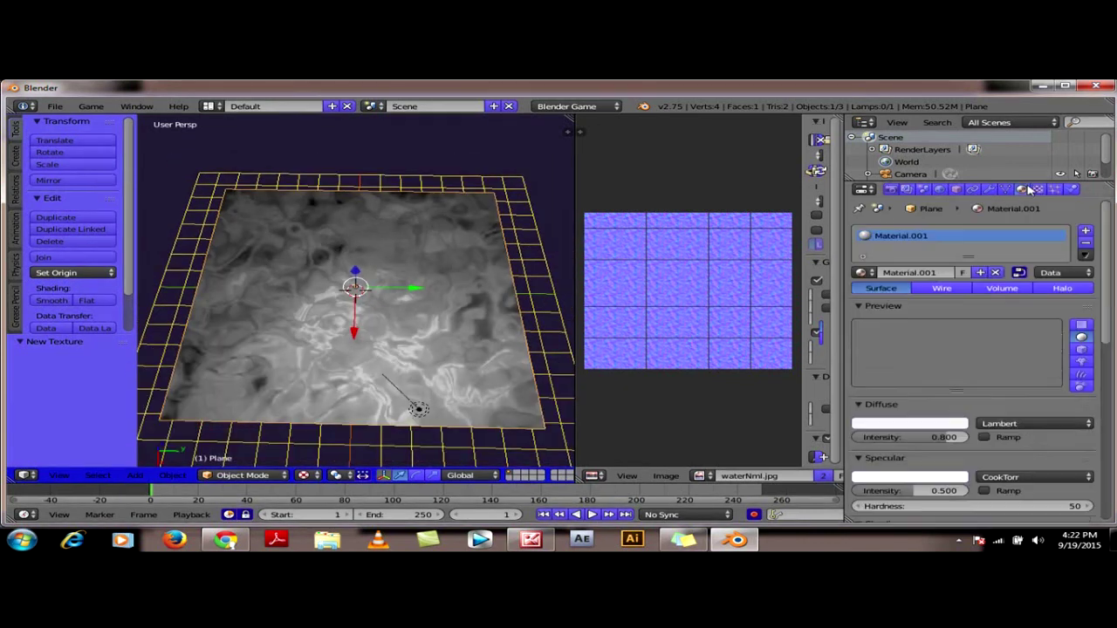
# - Give the material a blue-purple diffuse colour and specular intensity 0.000, then test it in the game
pyautogui.click(916, 427)
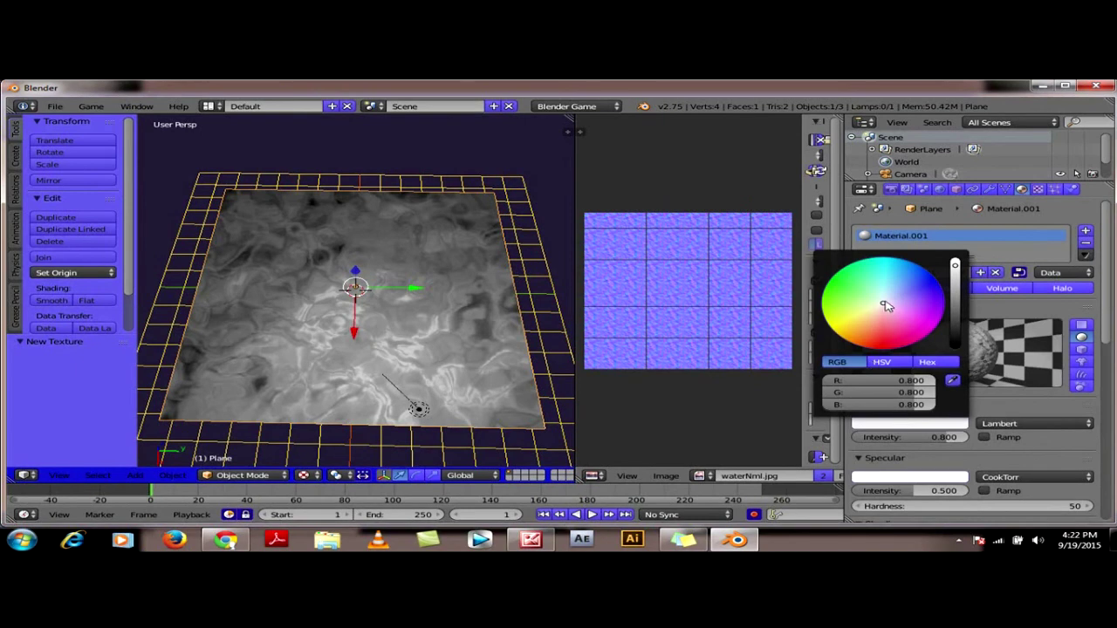
pyautogui.moveTo(883, 302); pyautogui.dragTo(905, 295)
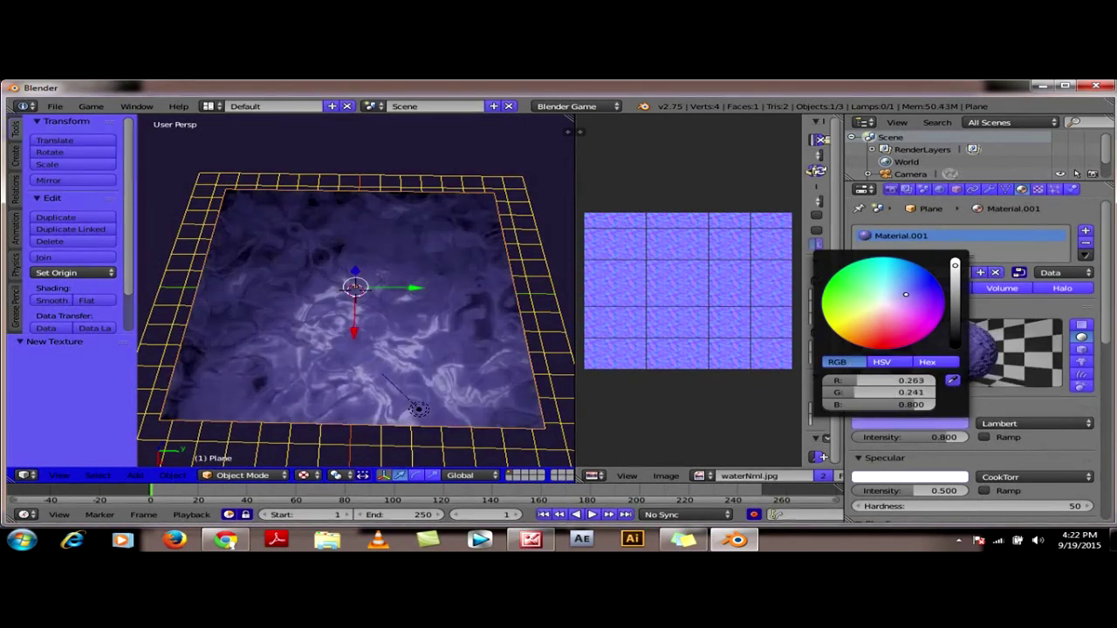
pyautogui.scroll(-3, 922, 410)
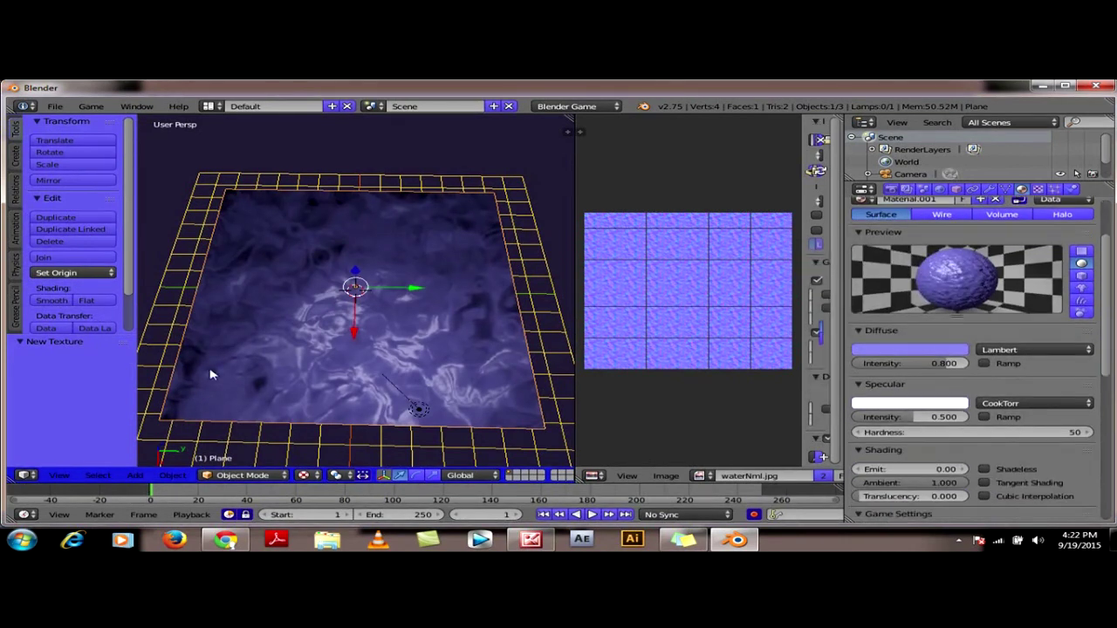
pyautogui.scroll(-1, 275, 359)
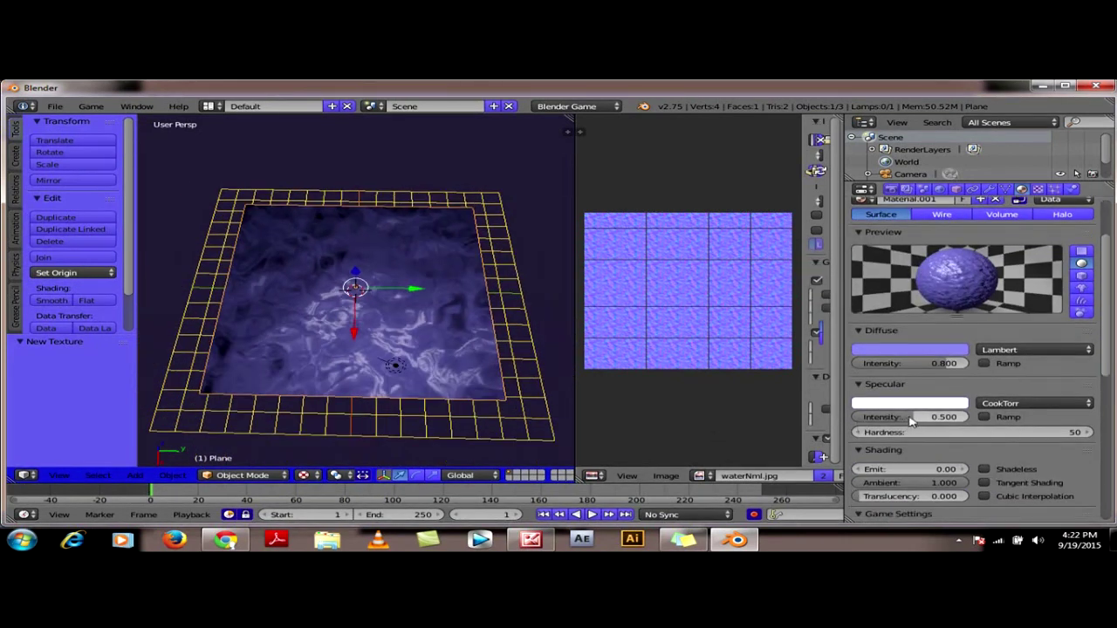
pyautogui.moveTo(913, 421); pyautogui.dragTo(879, 417)
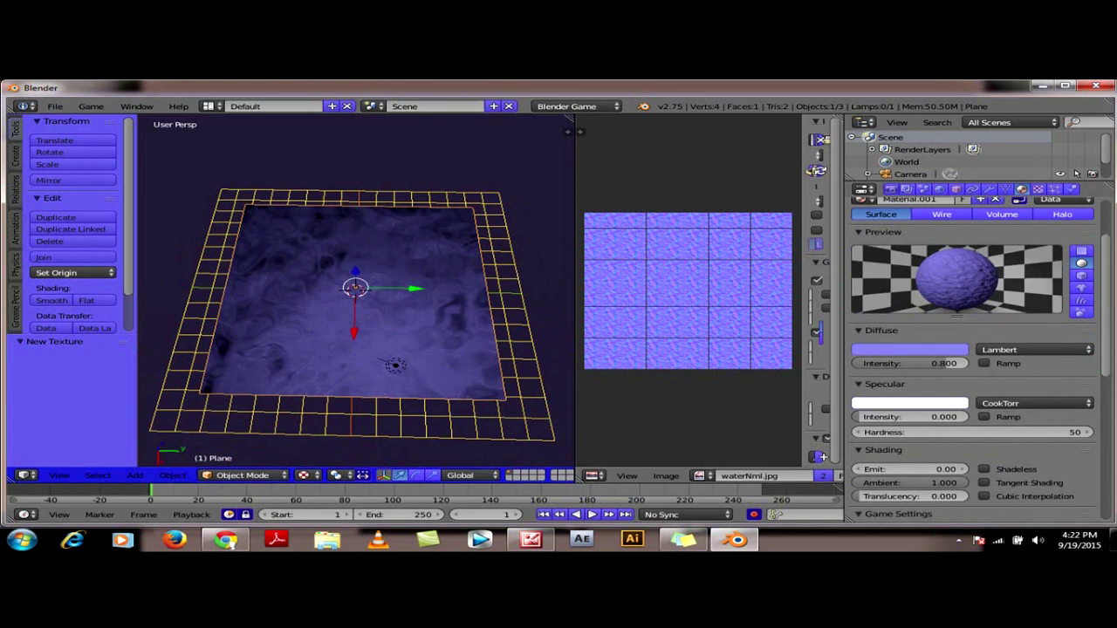
pyautogui.press('p')
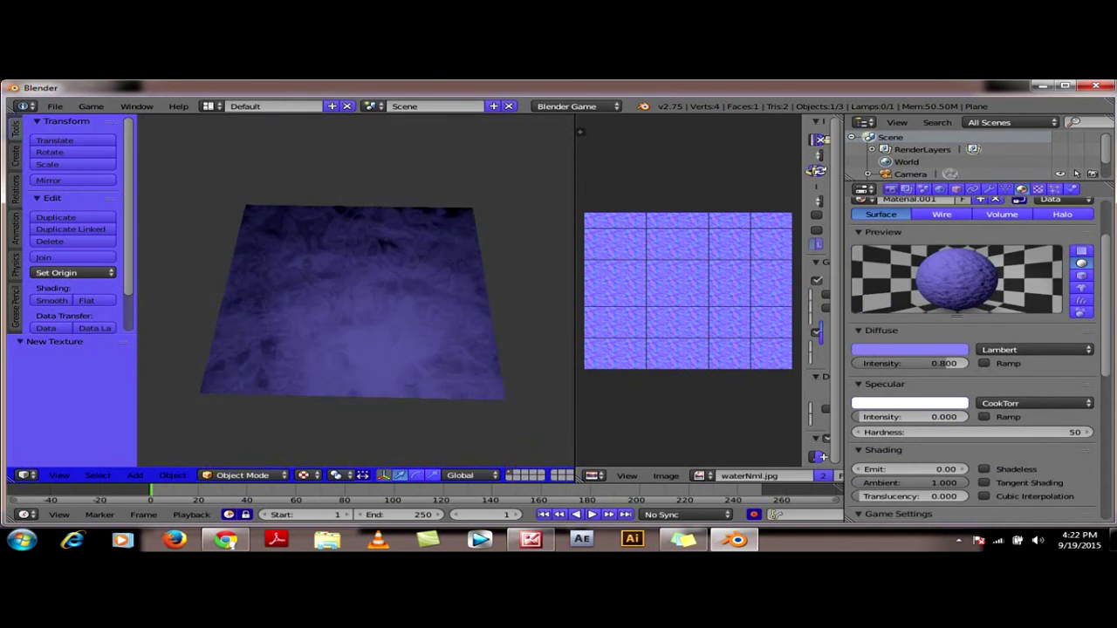
pyautogui.press('Escape')
# - Set specular intensity to 0.634 with a green specular colour and run the game
pyautogui.moveTo(907, 417)
pyautogui.mouseDown()
pyautogui.moveTo(969, 417)
pyautogui.moveTo(932, 416)
pyautogui.mouseUp()
pyautogui.click(909, 403)
pyautogui.click(889, 321)
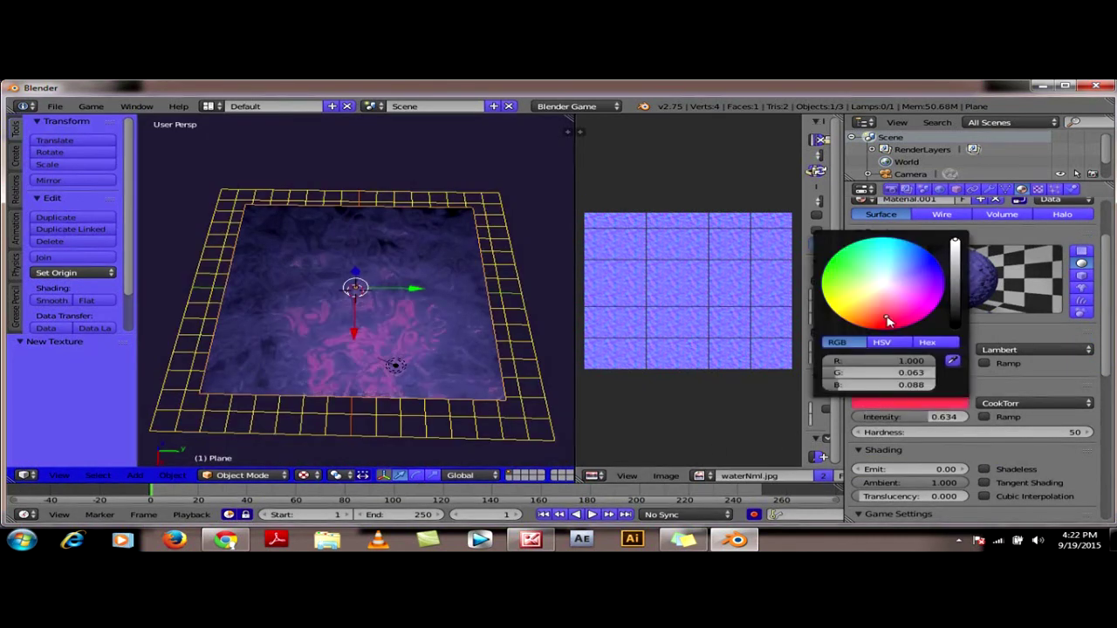
pyautogui.click(913, 268)
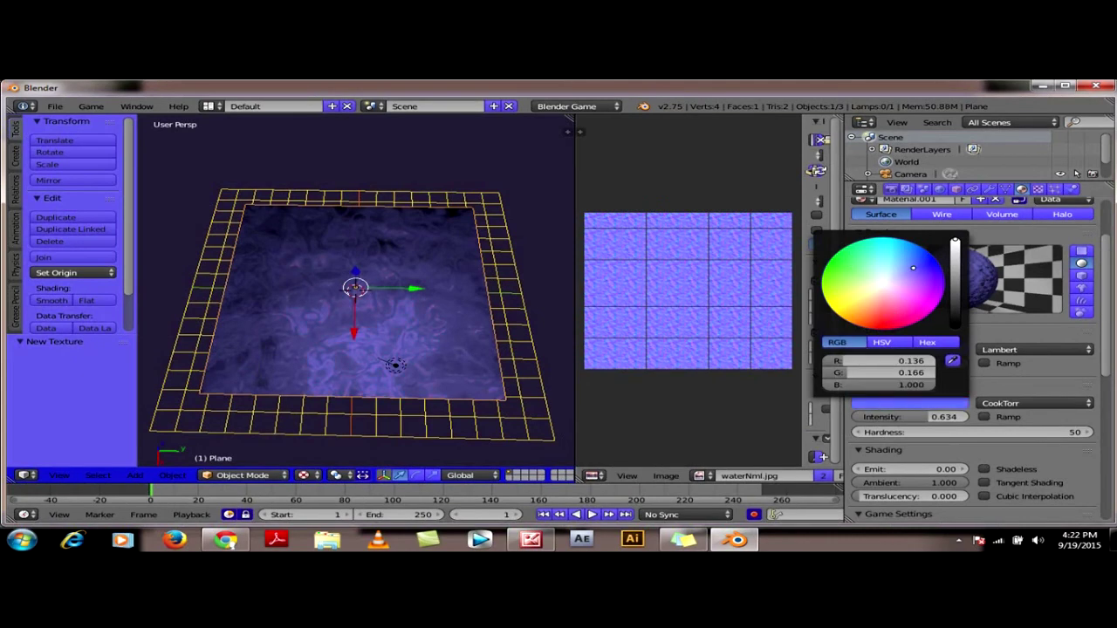
pyautogui.click(840, 262)
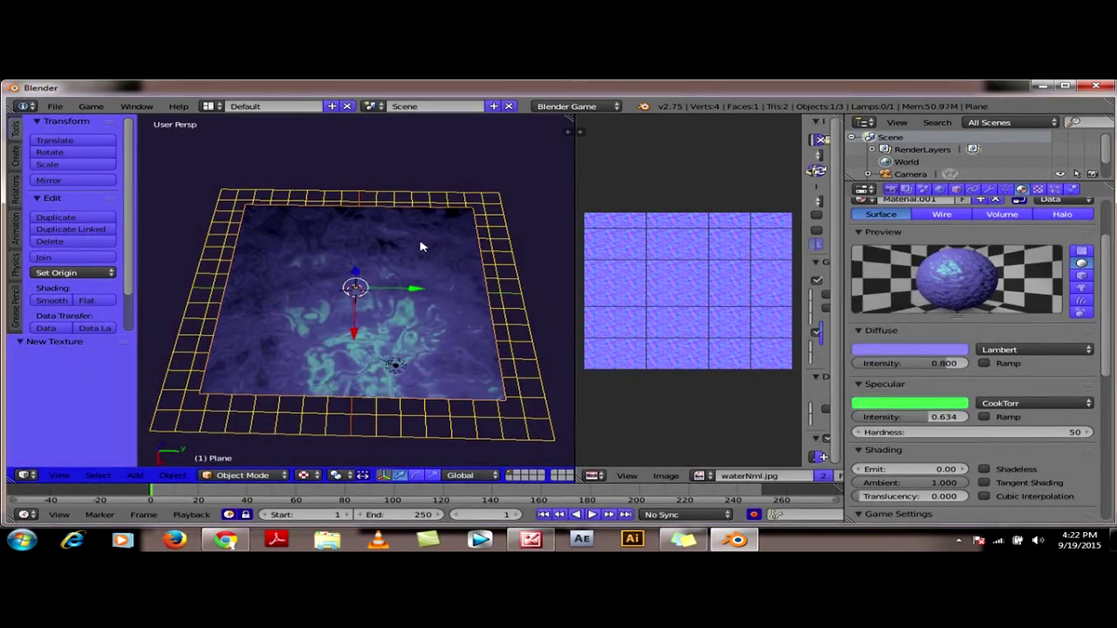
pyautogui.press('p')
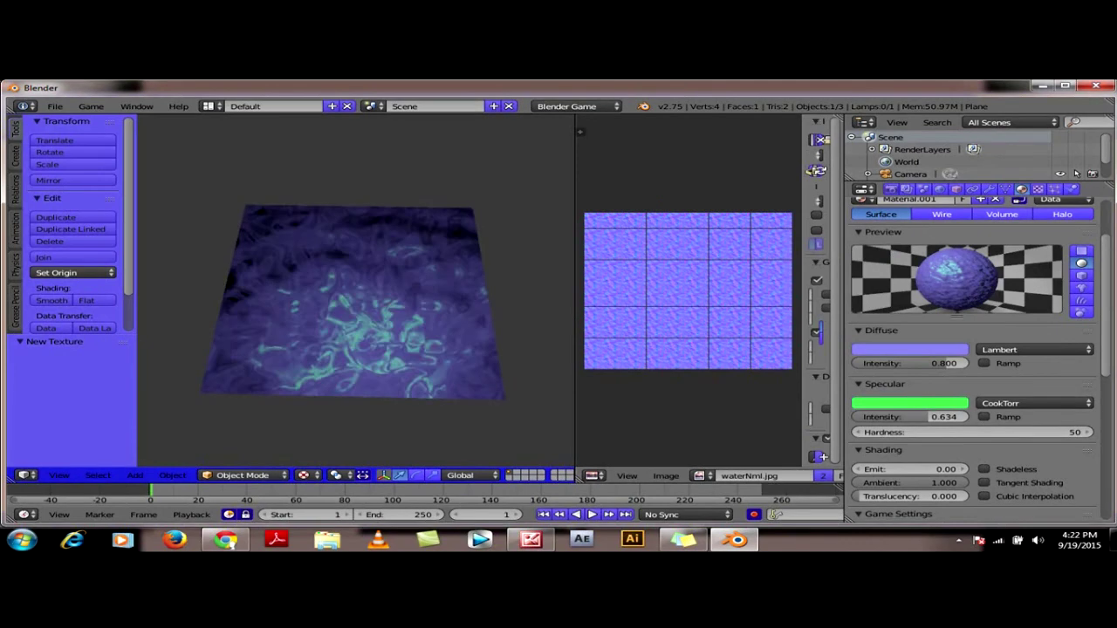